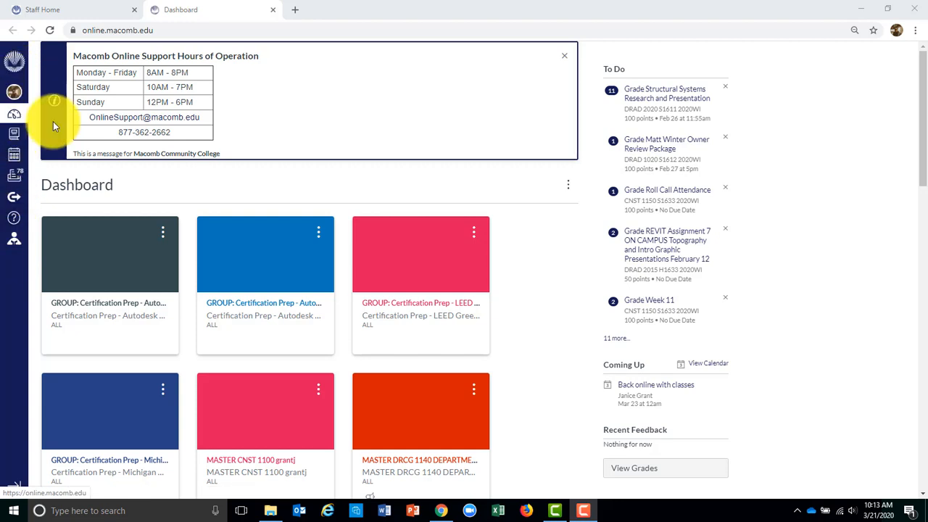
Open the assignments of CNST 1150 S1633 2020WI Commercial Construction and start a new assignment
{"action": "left_click", "coordinate": [13, 137]}
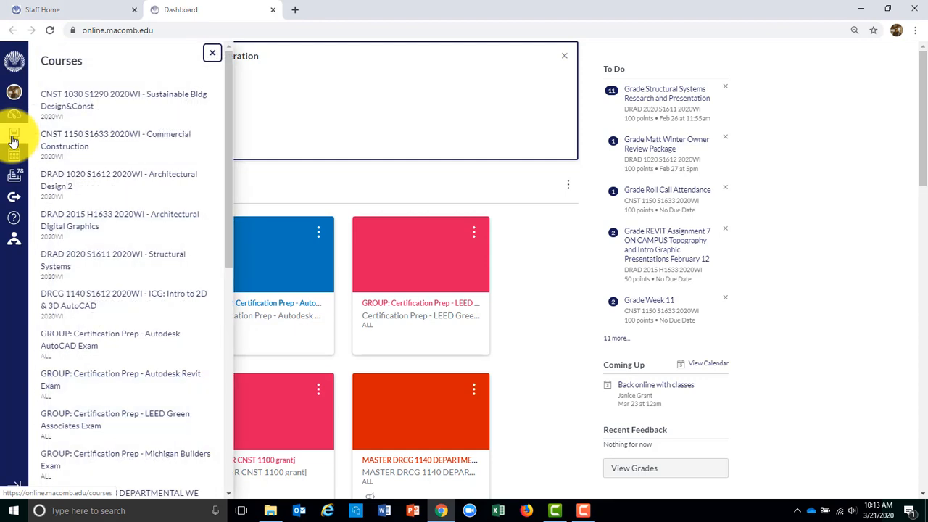
{"action": "left_click", "coordinate": [101, 140]}
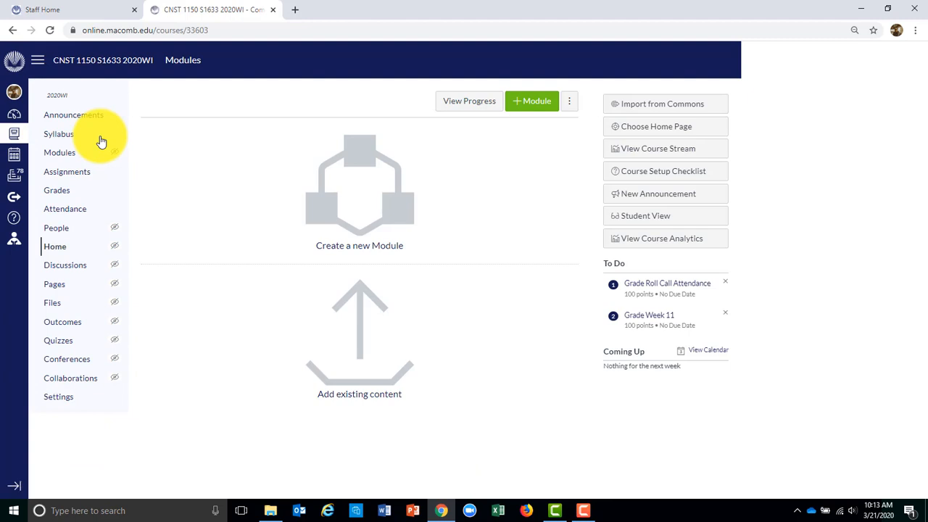
{"action": "left_click", "coordinate": [73, 178]}
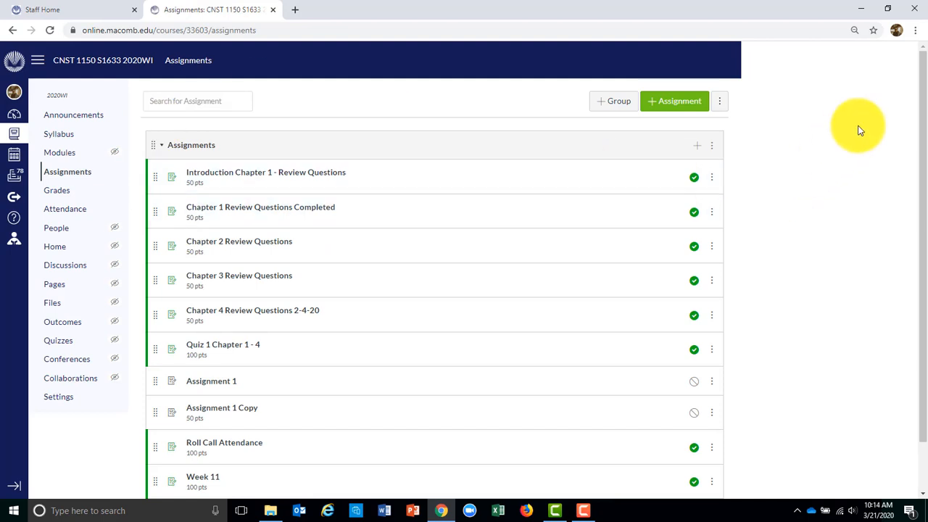
{"action": "left_click", "coordinate": [678, 108]}
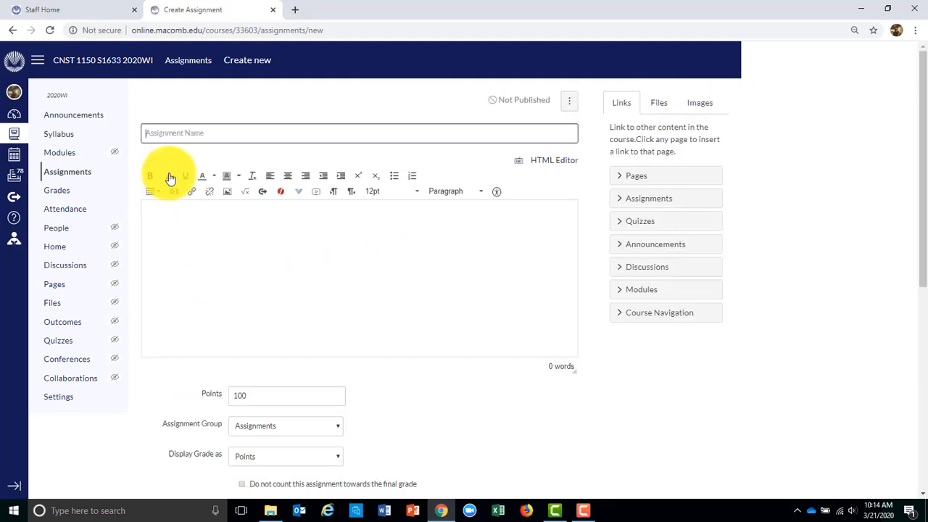
Name the assignment 'Assignment 1' with description 'This is the area you can type to communicate with students.'
{"action": "left_click", "coordinate": [200, 135]}
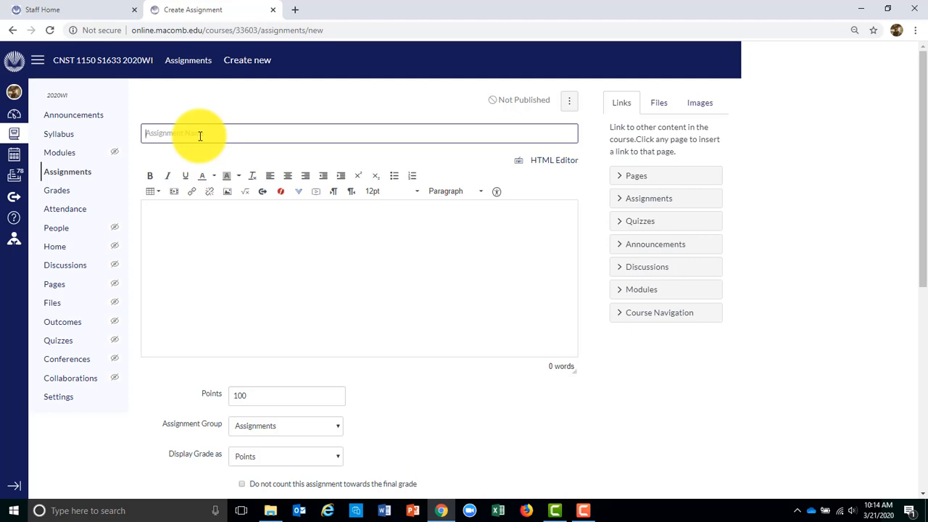
{"action": "type", "text": "Assignm"}
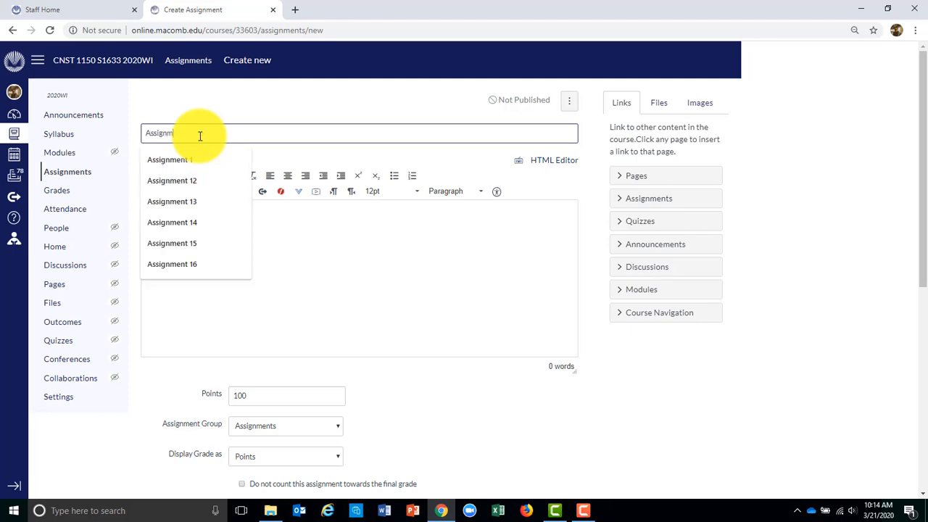
{"action": "type", "text": "ent 1"}
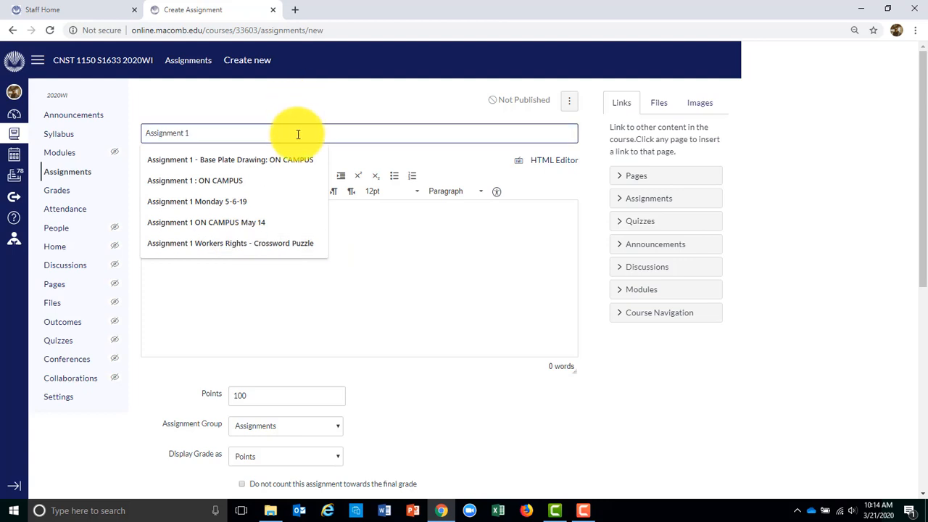
{"action": "left_click", "coordinate": [425, 296]}
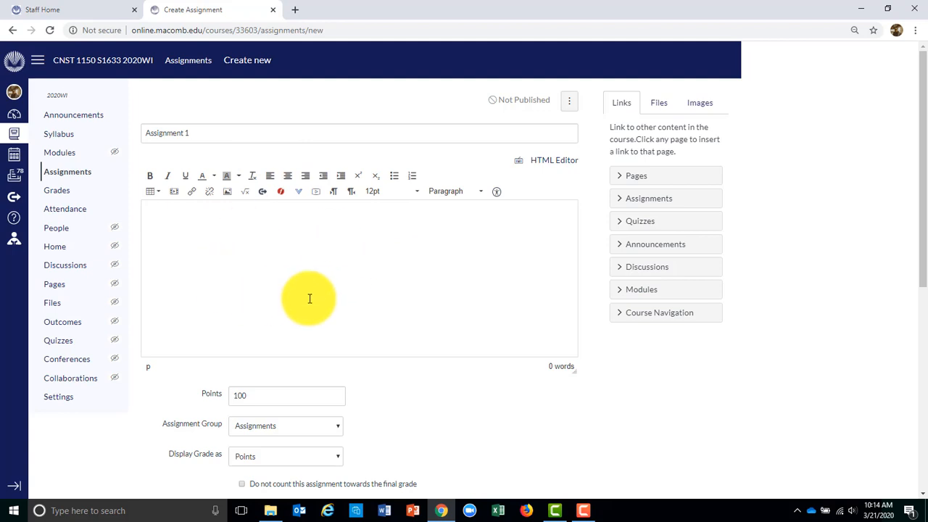
{"action": "type", "text": "This is the area you can type to commu"}
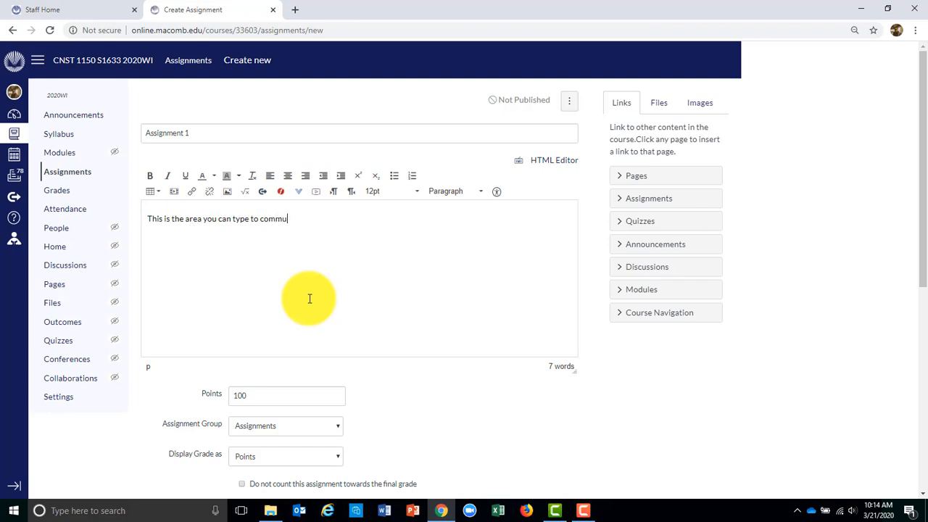
{"action": "type", "text": "nicate with students."}
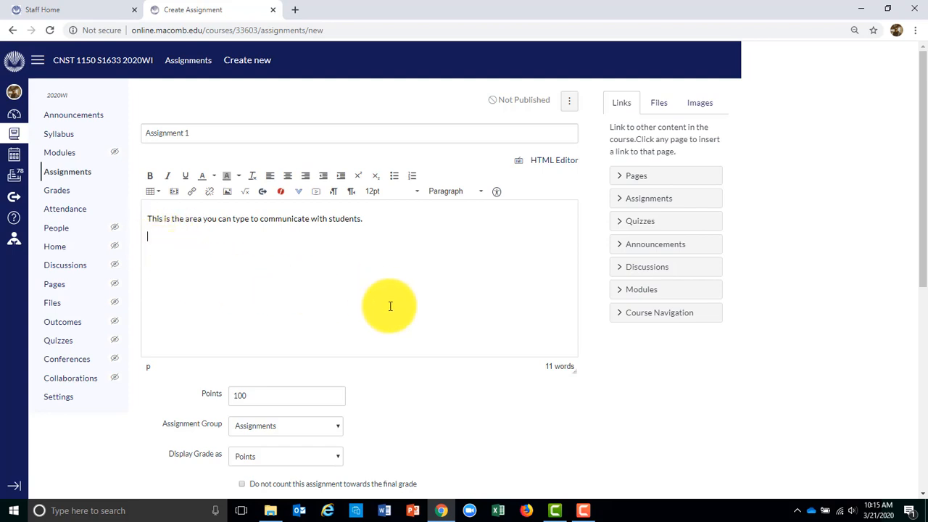
Upload My Courses FALL 2020.xlsx to the course files and insert its link in the description
{"action": "left_click", "coordinate": [661, 105]}
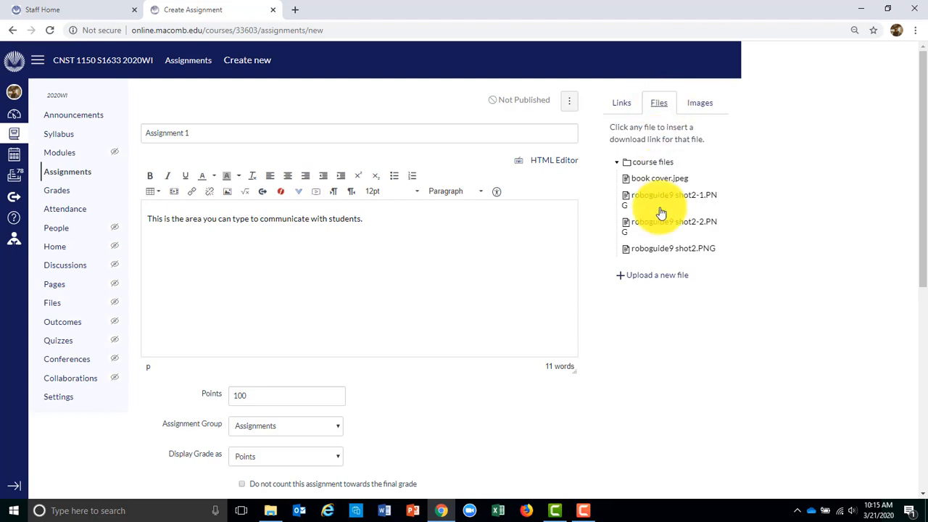
{"action": "left_click", "coordinate": [646, 284]}
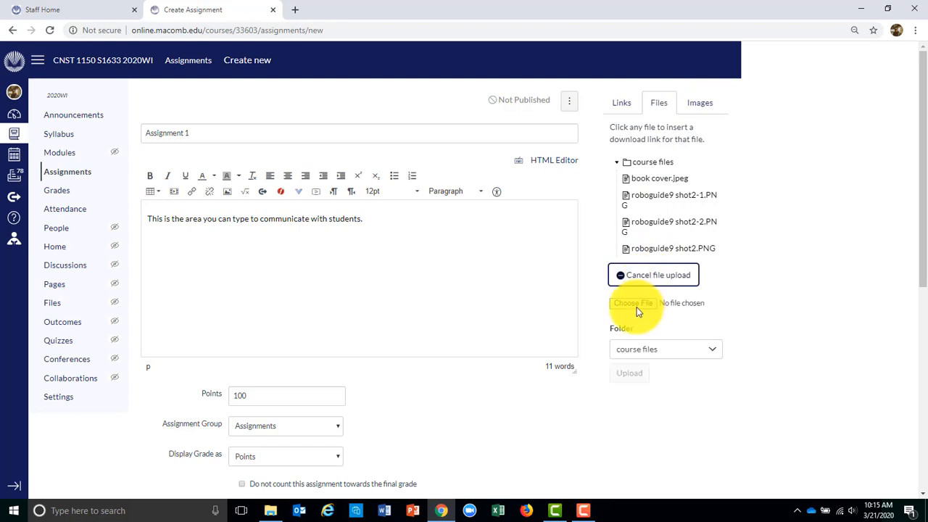
{"action": "left_click", "coordinate": [641, 311]}
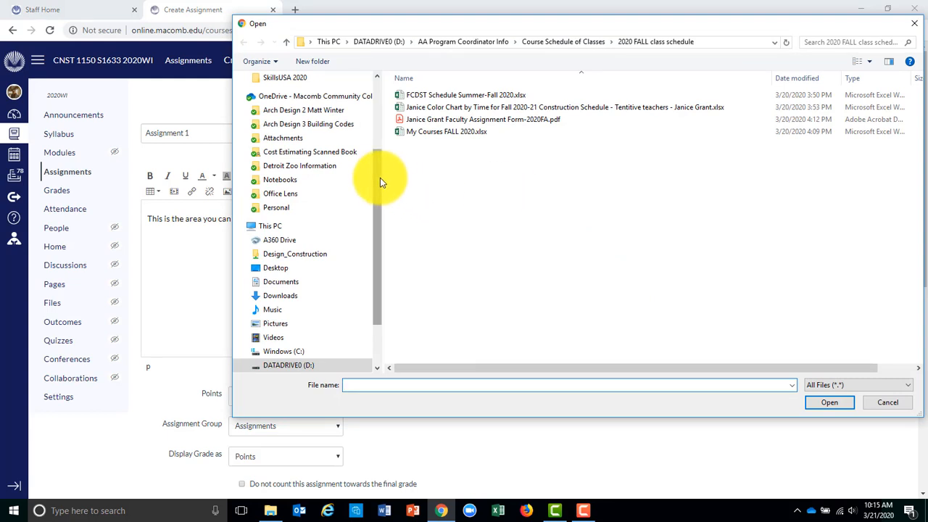
{"action": "double_click", "coordinate": [465, 130]}
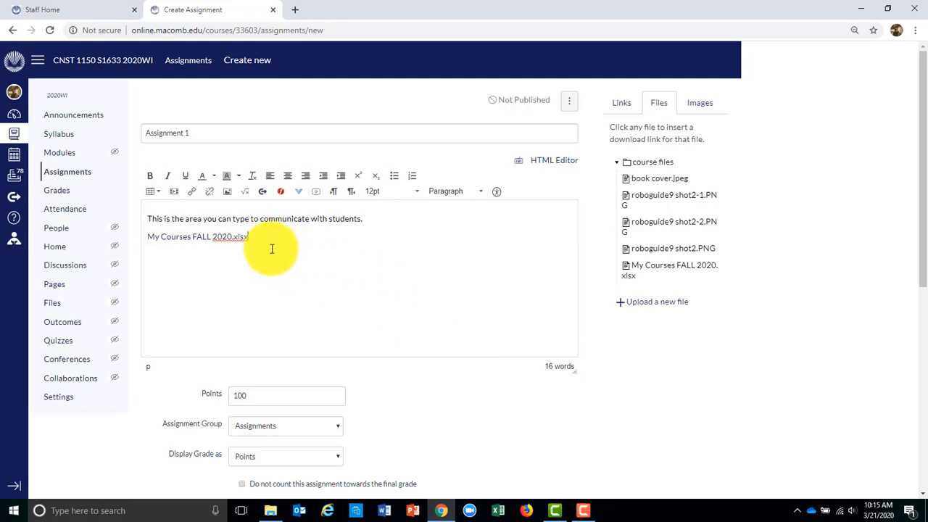
{"action": "key", "text": "Return"}
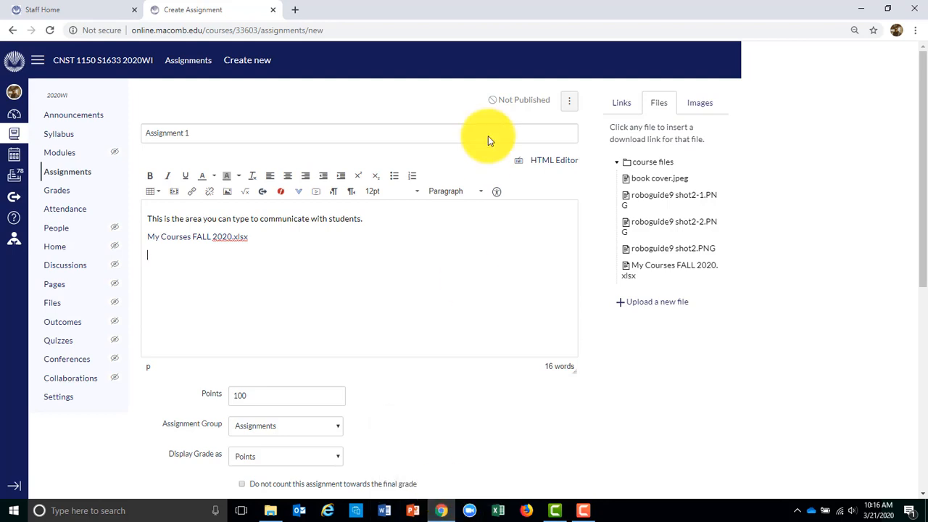
Load autodesk.com in a new tab and copy its web address
{"action": "left_click", "coordinate": [295, 11]}
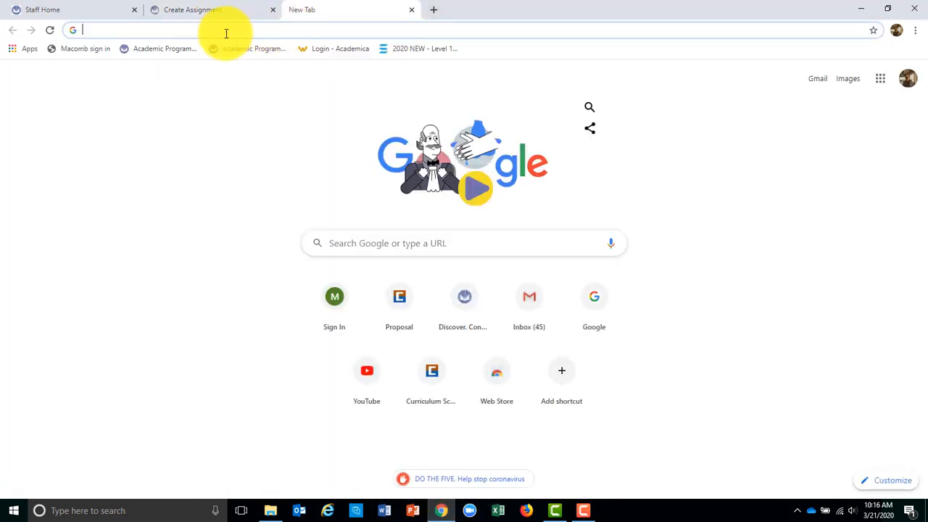
{"action": "key", "text": "ctrl+v"}
{"action": "type", "text": "autodesk.com"}
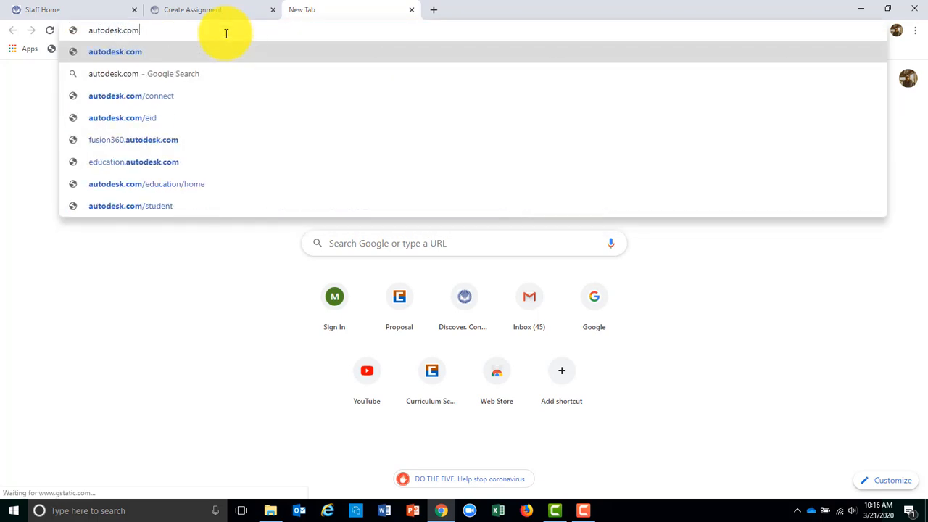
{"action": "key", "text": "Return"}
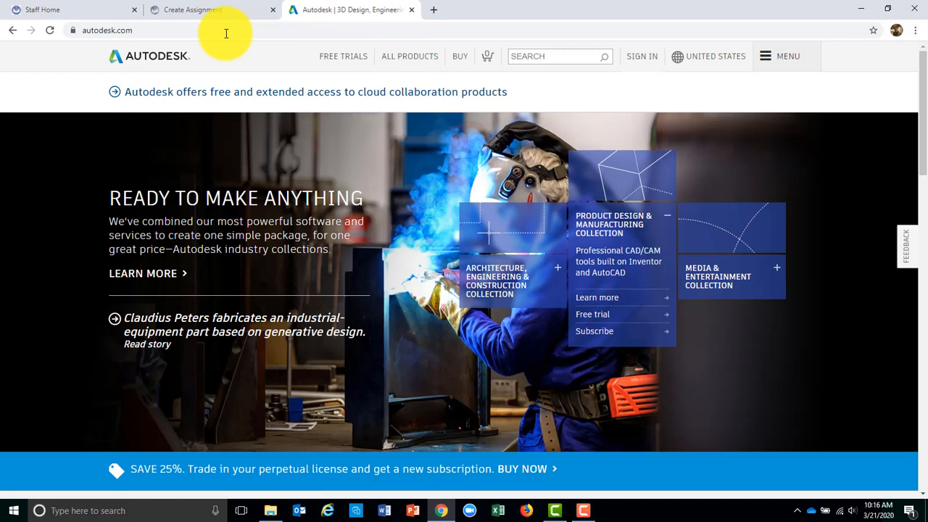
{"action": "left_click", "coordinate": [149, 30]}
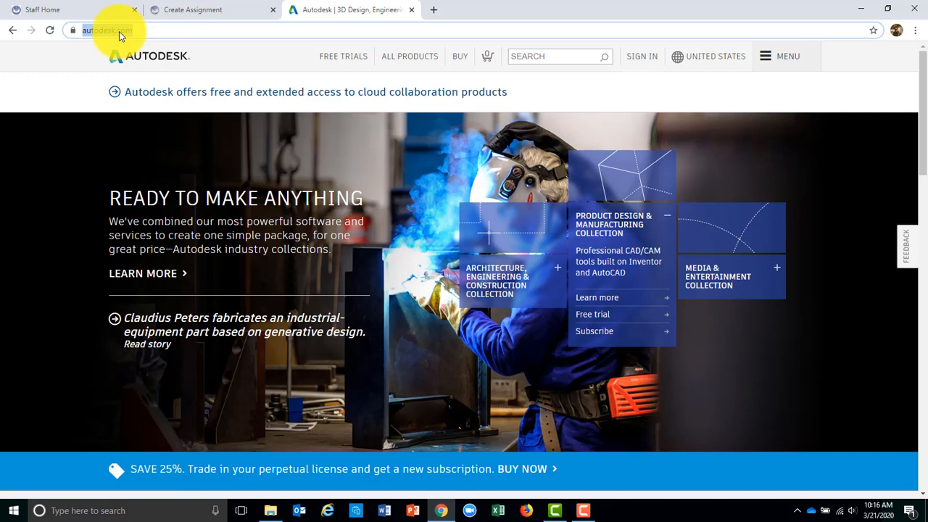
{"action": "right_click", "coordinate": [119, 33]}
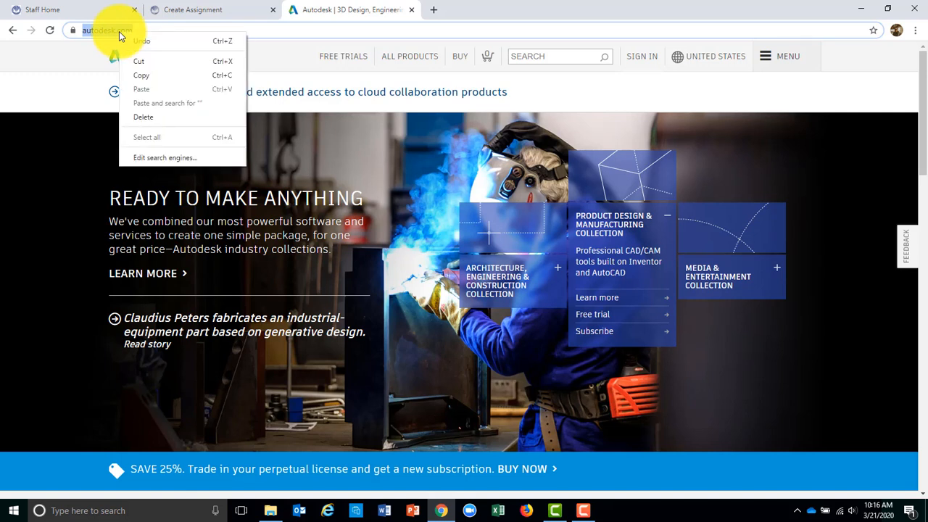
{"action": "left_click", "coordinate": [161, 75]}
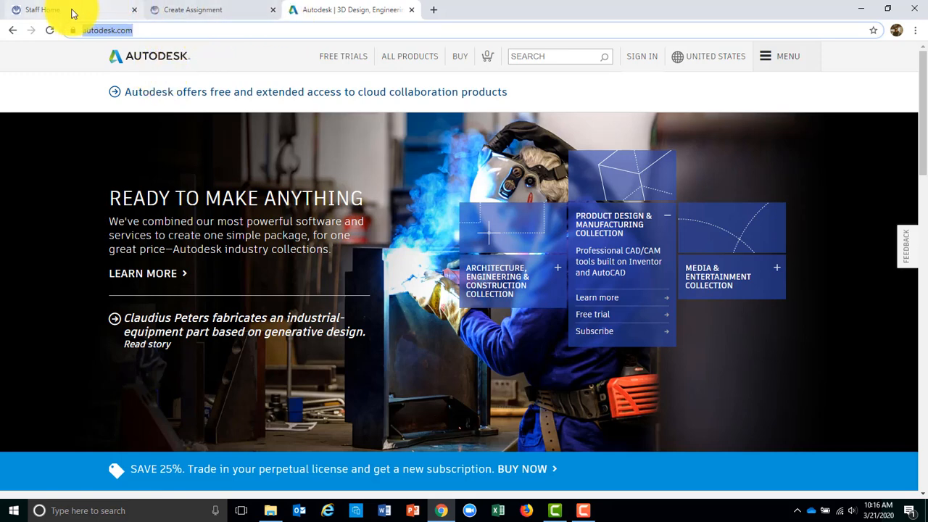
{"action": "left_click", "coordinate": [203, 16]}
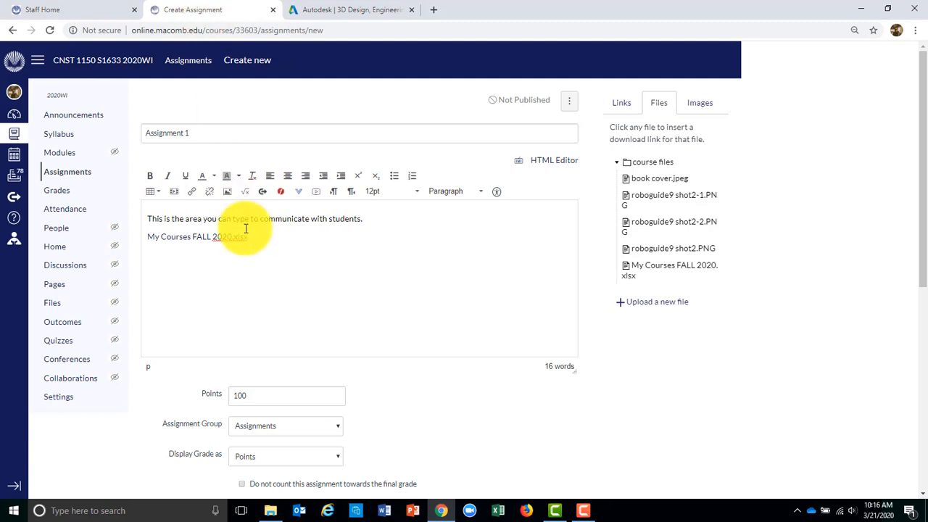
{"action": "right_click", "coordinate": [155, 261]}
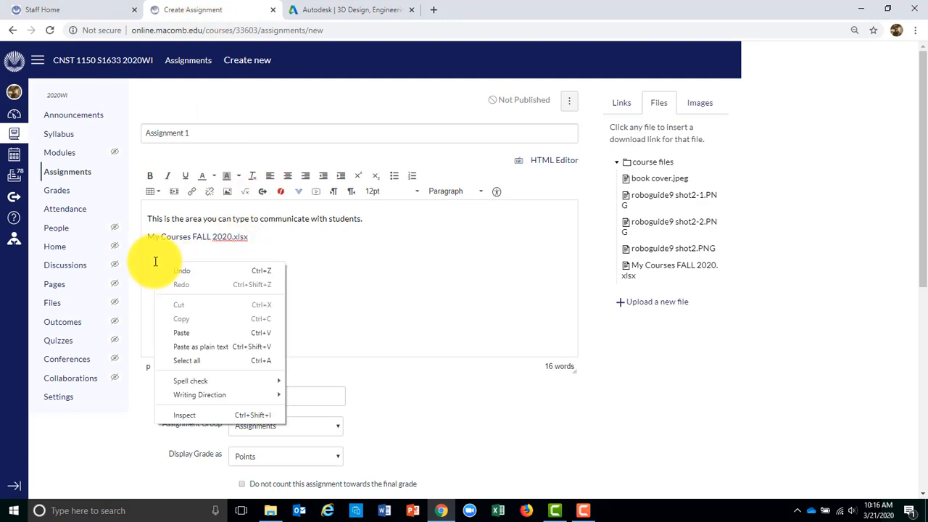
{"action": "left_click", "coordinate": [197, 333]}
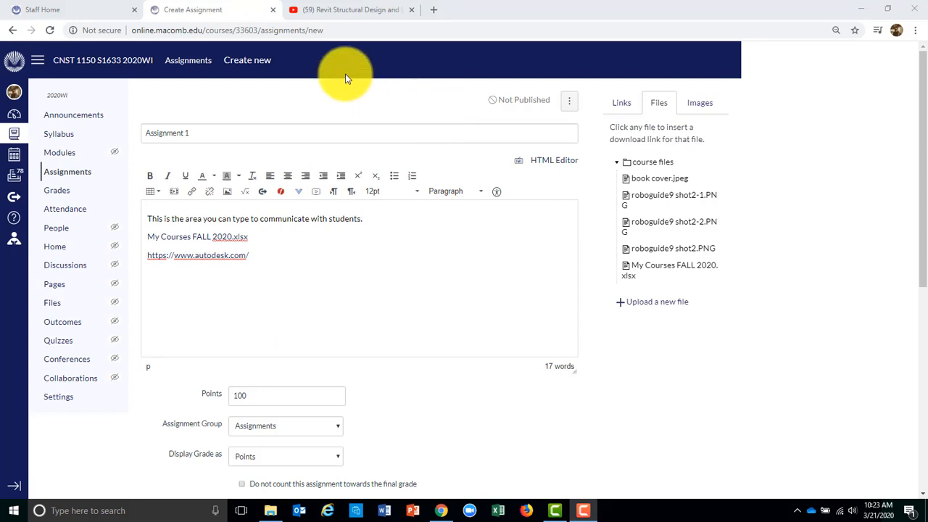
Copy the YouTube share link for the Revit Structural Design and Layout video
{"action": "left_click", "coordinate": [346, 14]}
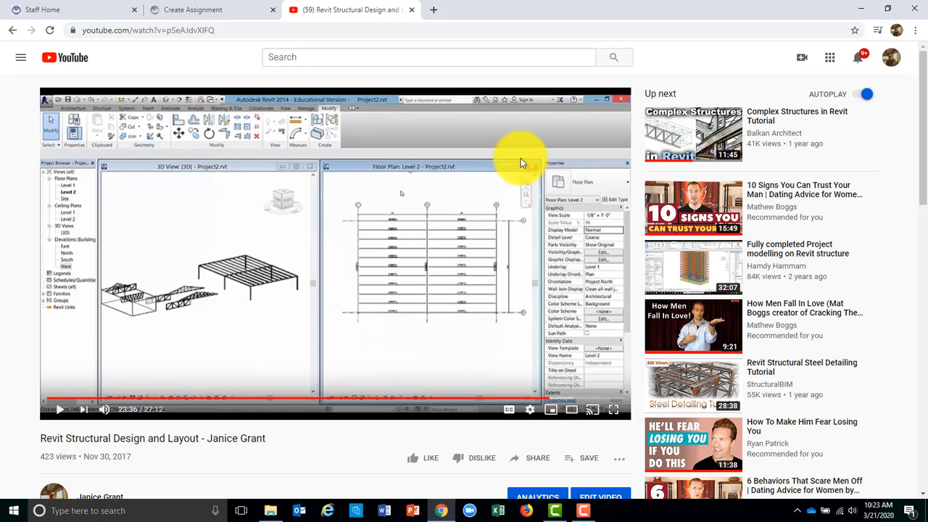
{"action": "left_click", "coordinate": [539, 462]}
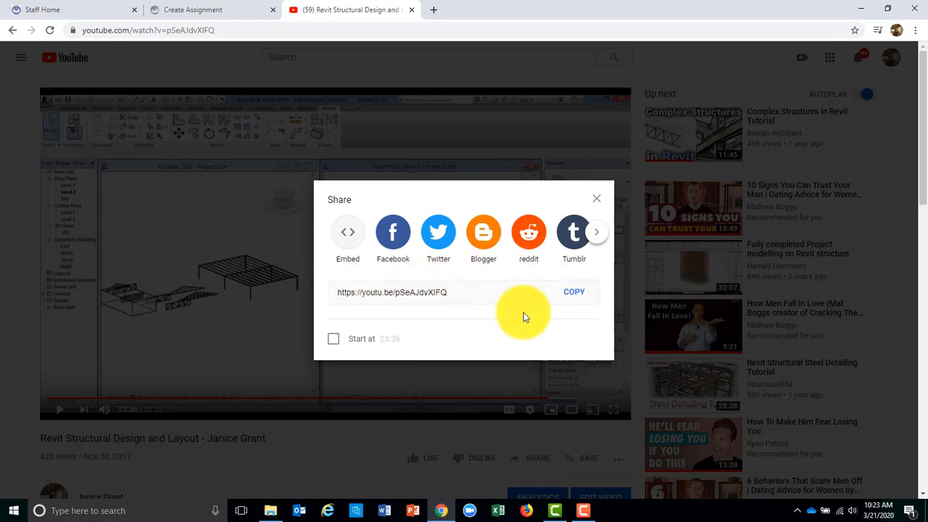
{"action": "left_click", "coordinate": [579, 296]}
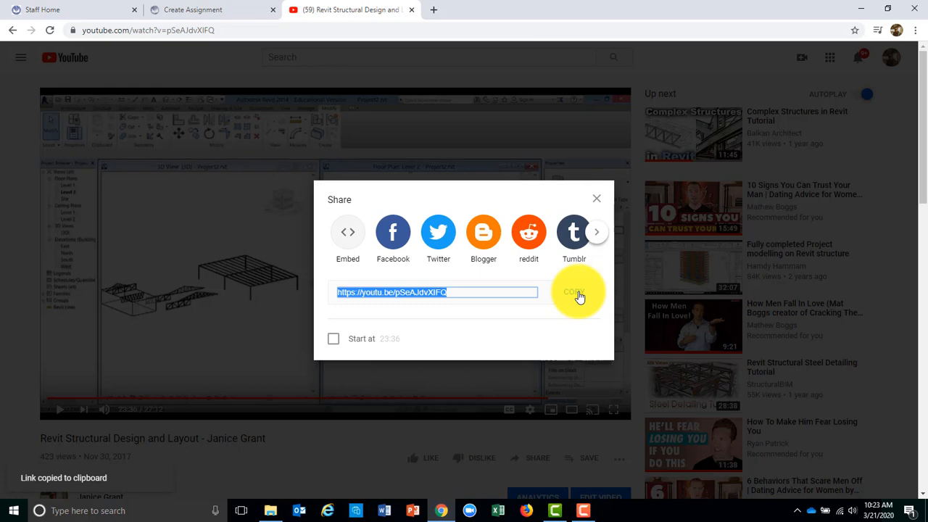
{"action": "left_click", "coordinate": [296, 137]}
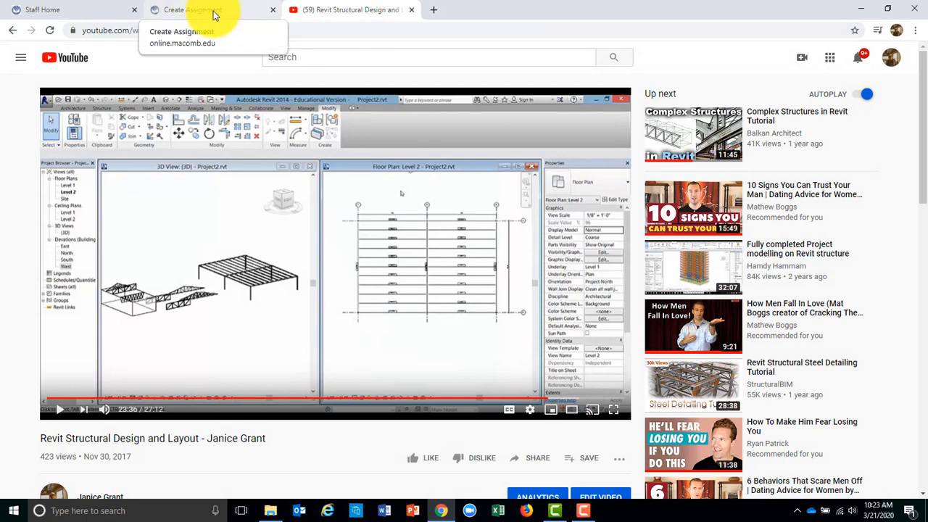
Paste the Revit video link below the Autodesk link and turn it into an embedded video
{"action": "left_click", "coordinate": [217, 16]}
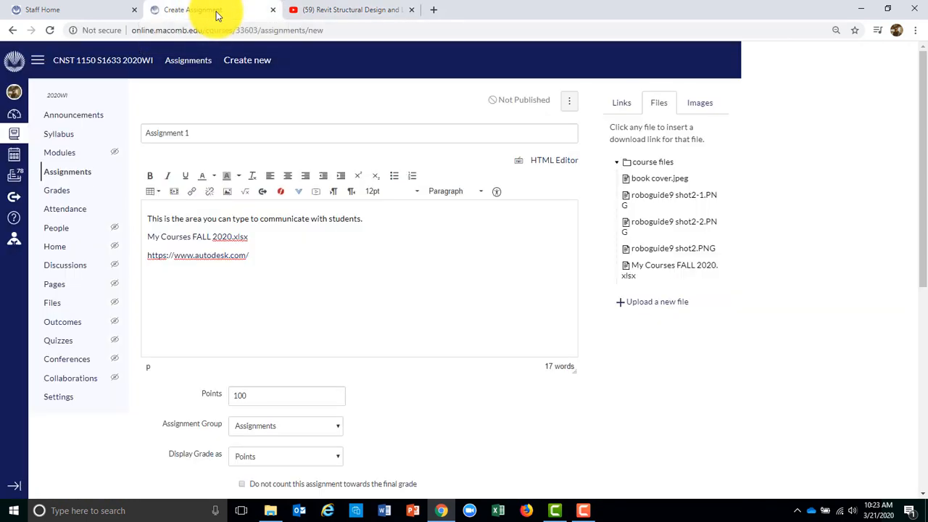
{"action": "right_click", "coordinate": [153, 276]}
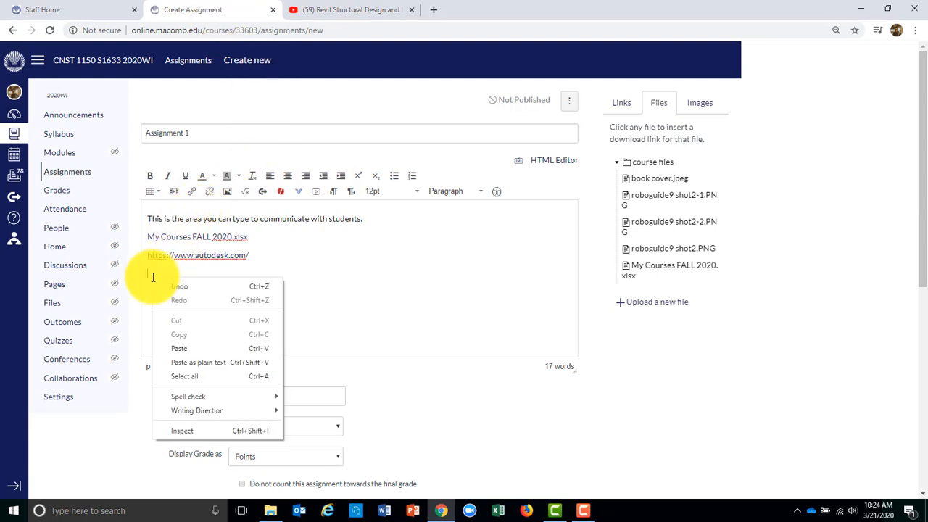
{"action": "left_click", "coordinate": [179, 348]}
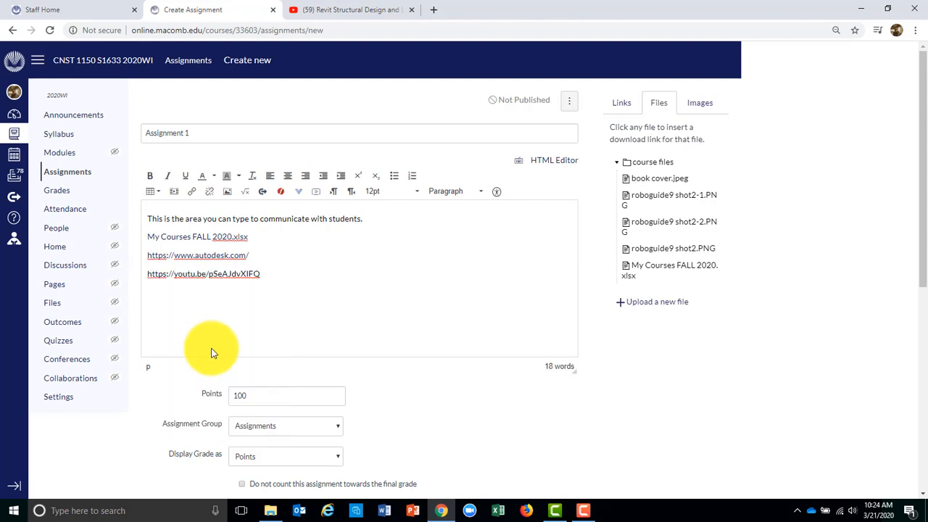
{"action": "key", "text": "Return"}
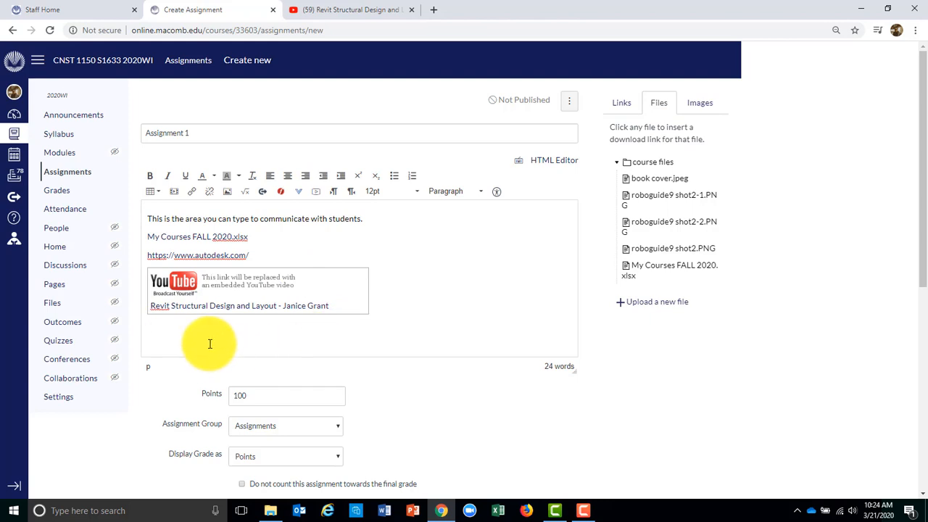
{"action": "left_click", "coordinate": [193, 197]}
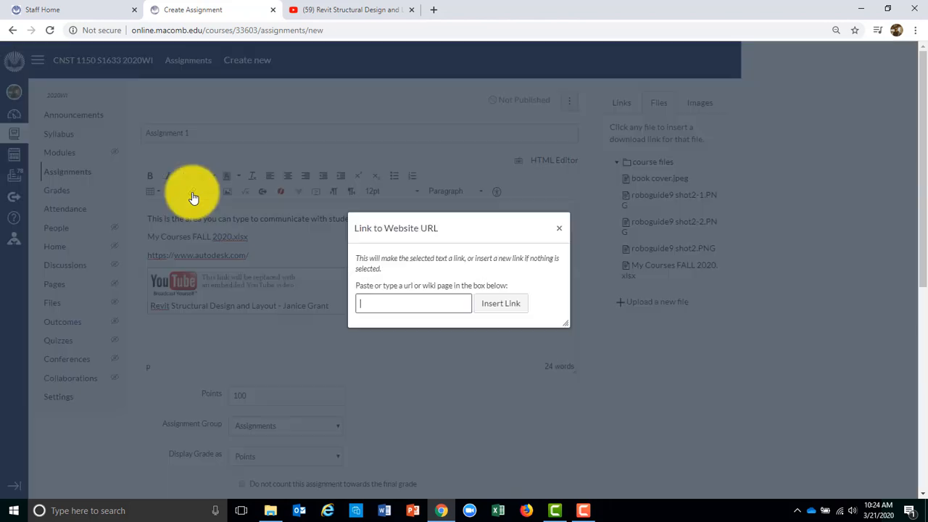
{"action": "right_click", "coordinate": [423, 305]}
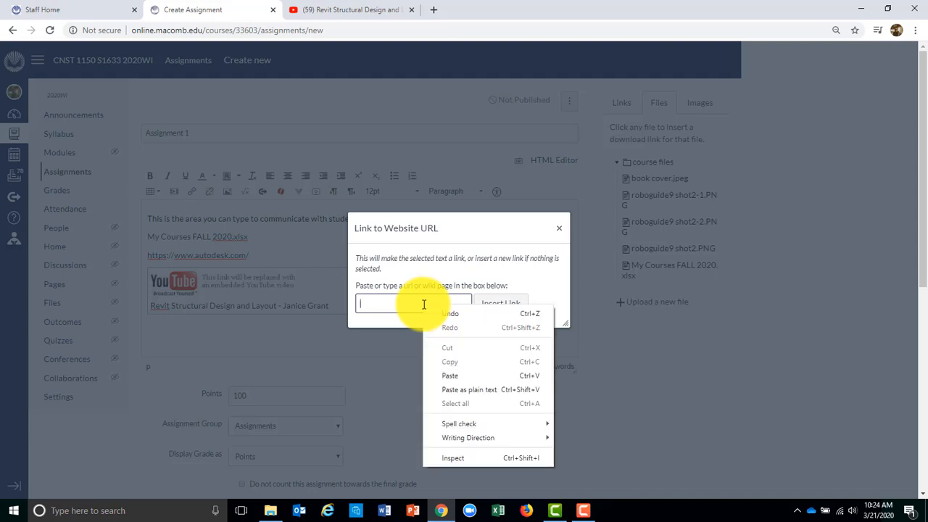
{"action": "left_click", "coordinate": [476, 374]}
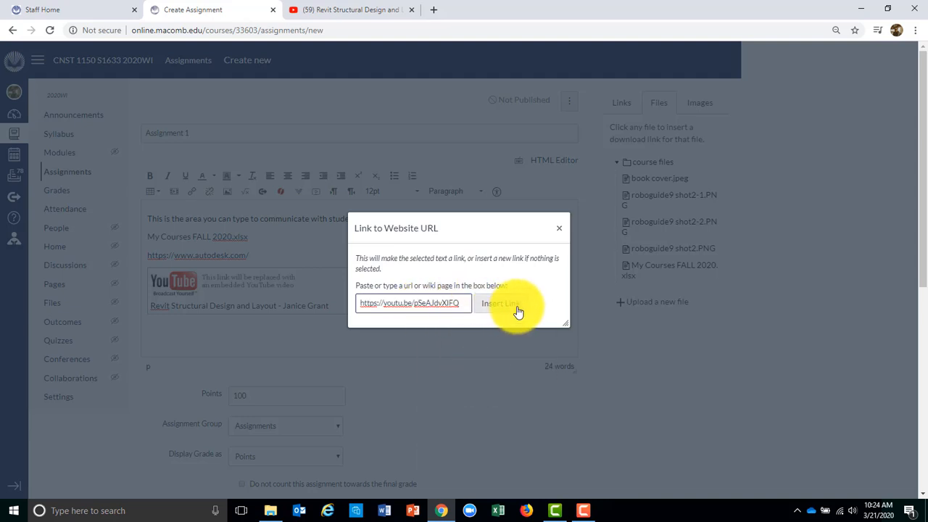
{"action": "left_click", "coordinate": [559, 229]}
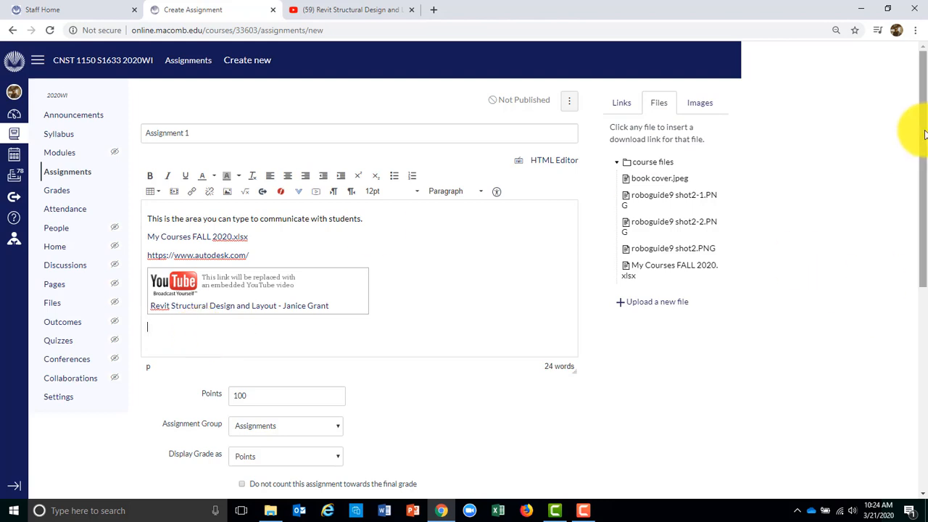
{"action": "left_click_drag", "start_coordinate": [923, 134], "coordinate": [911, 196]}
{"action": "double_click", "coordinate": [230, 271]}
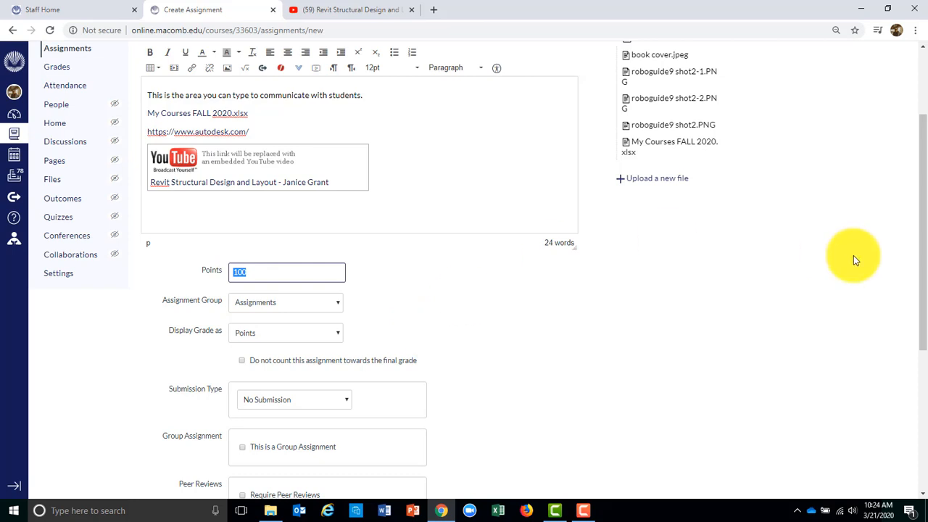
Set Assignment 1's Submission Type to Online with File Uploads checked
{"action": "left_click_drag", "start_coordinate": [918, 182], "coordinate": [925, 276]}
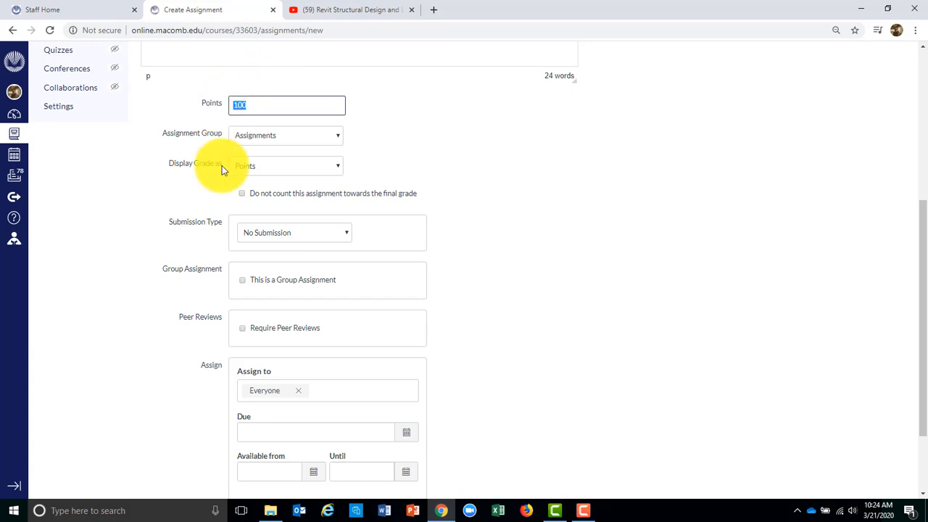
{"action": "left_click", "coordinate": [348, 232]}
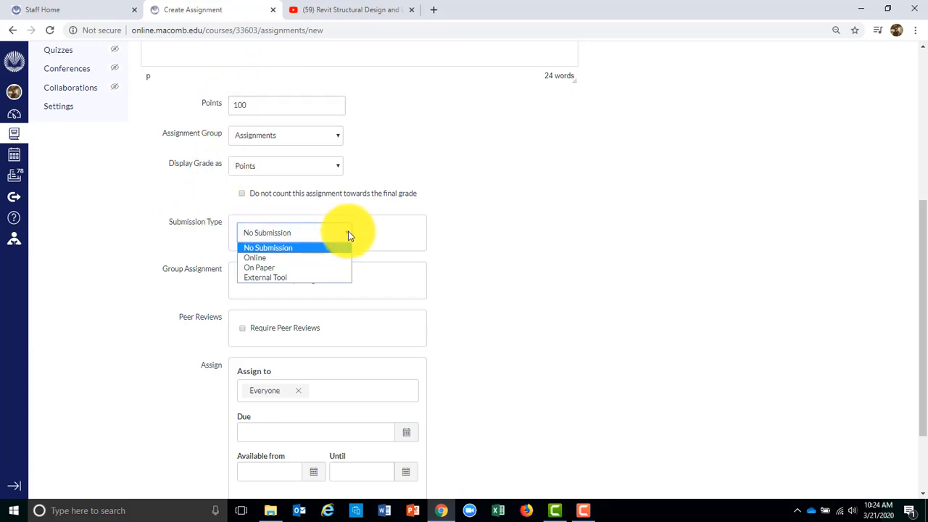
{"action": "left_click", "coordinate": [295, 258]}
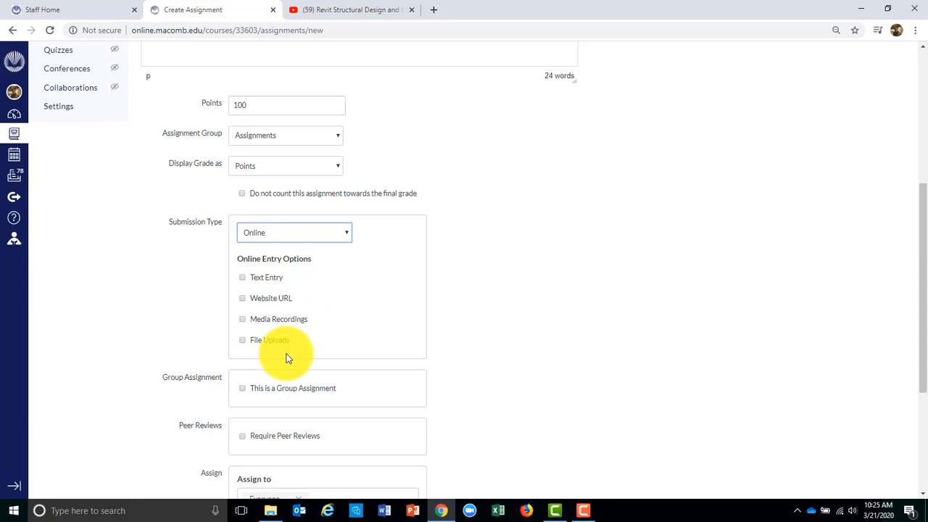
{"action": "left_click", "coordinate": [243, 342]}
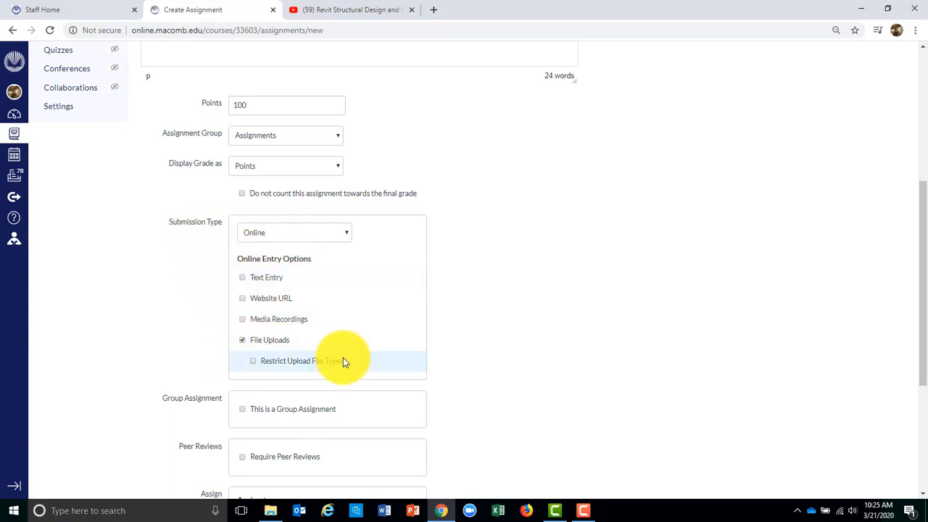
{"action": "left_click_drag", "start_coordinate": [921, 209], "coordinate": [925, 353]}
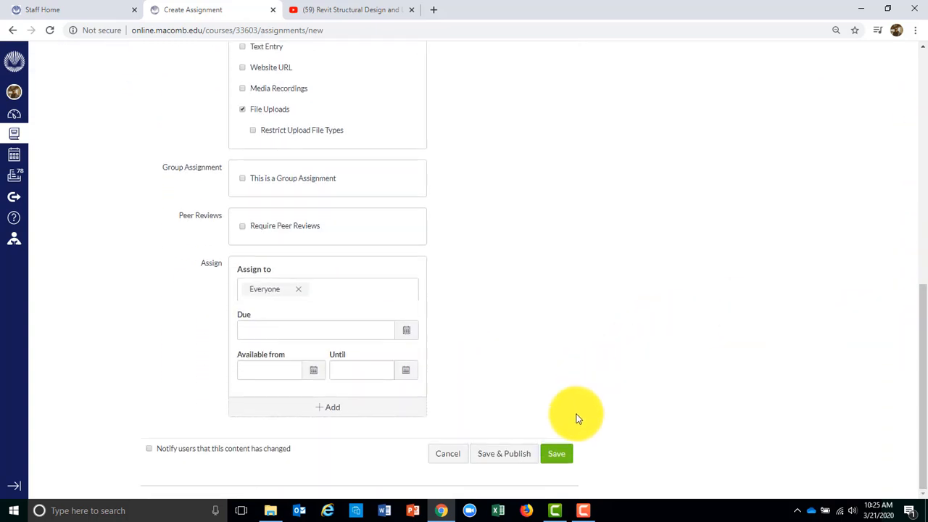
Save the 100-point Assignment 1 and go back to the Assignments list via the breadcrumb
{"action": "left_click", "coordinate": [557, 445]}
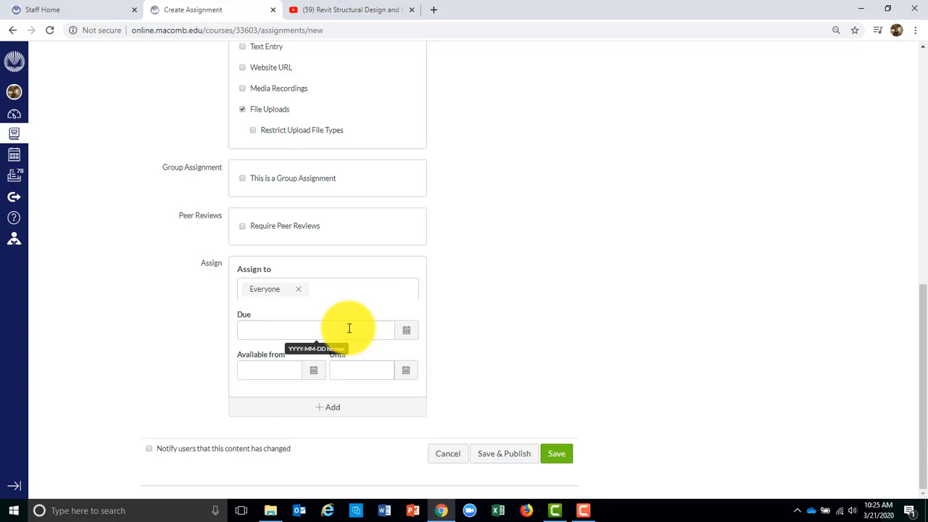
{"action": "left_click", "coordinate": [558, 455]}
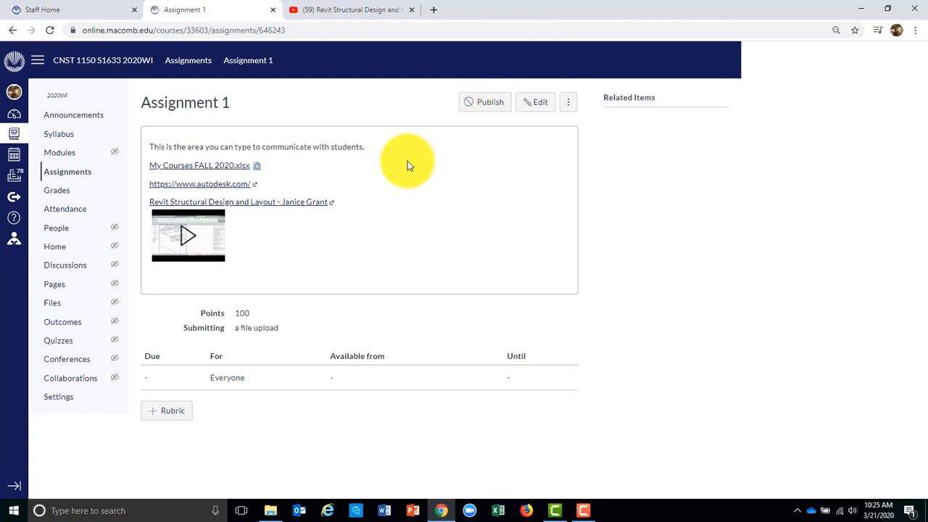
{"action": "left_click", "coordinate": [82, 175]}
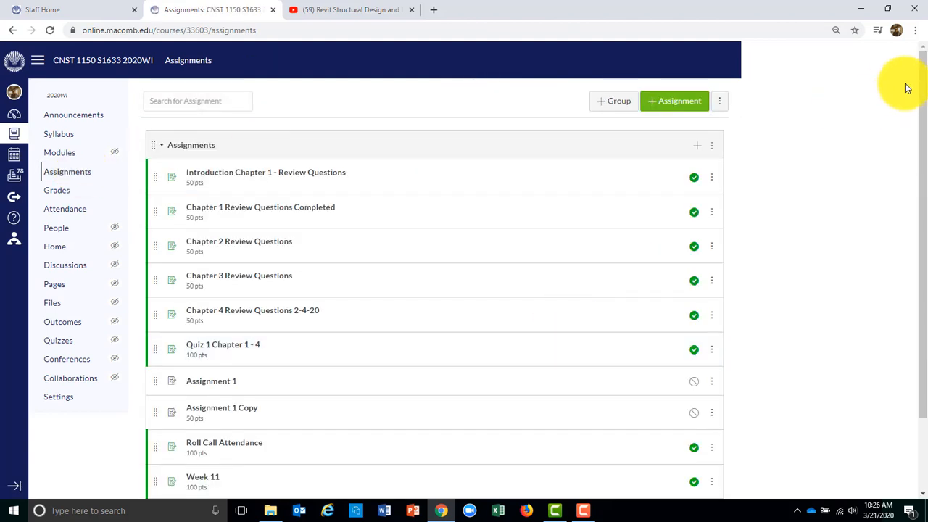
Drag Assignment 1 from the bottom of the Assignments group to the top
{"action": "left_click_drag", "start_coordinate": [917, 105], "coordinate": [920, 269]}
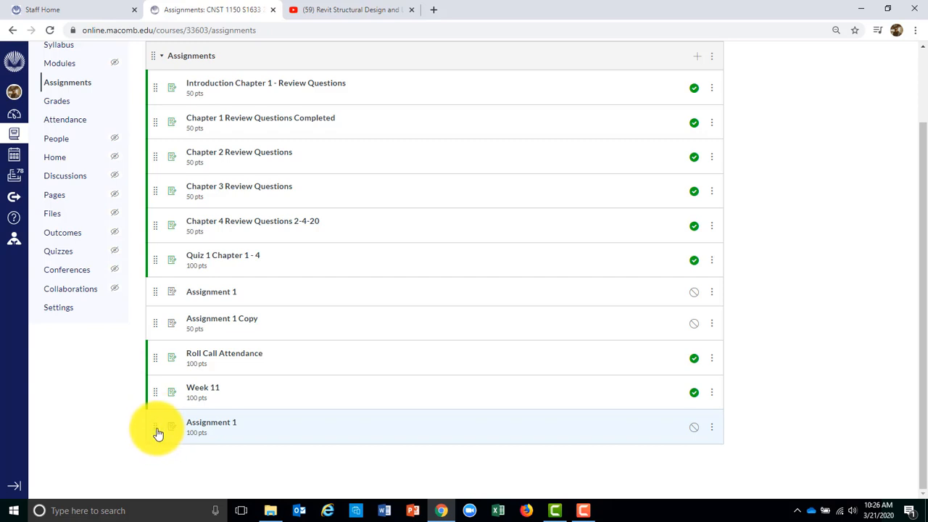
{"action": "left_click_drag", "start_coordinate": [158, 432], "coordinate": [161, 117]}
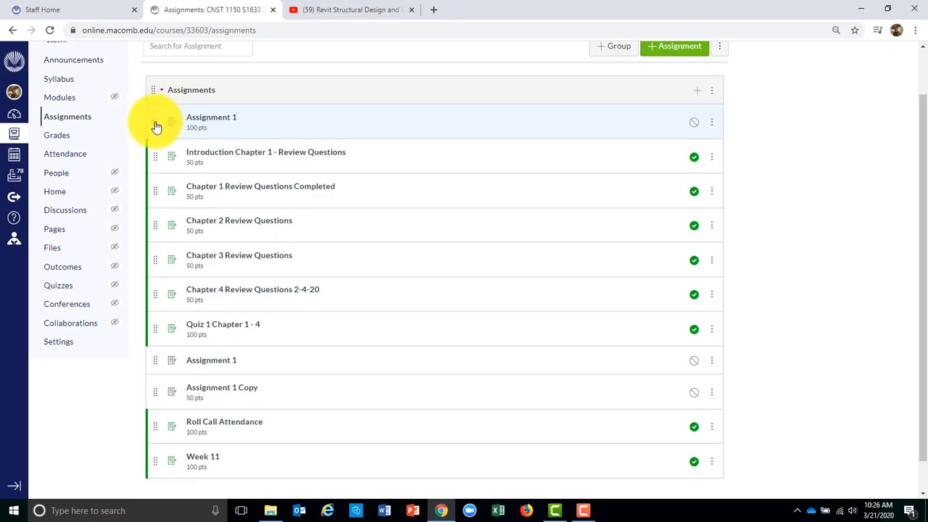
{"action": "mouse_move", "coordinate": [156, 127]}
{"action": "left_mouse_down"}
{"action": "mouse_move", "coordinate": [164, 257]}
{"action": "mouse_move", "coordinate": [158, 99]}
{"action": "mouse_move", "coordinate": [160, 116]}
{"action": "left_mouse_up"}
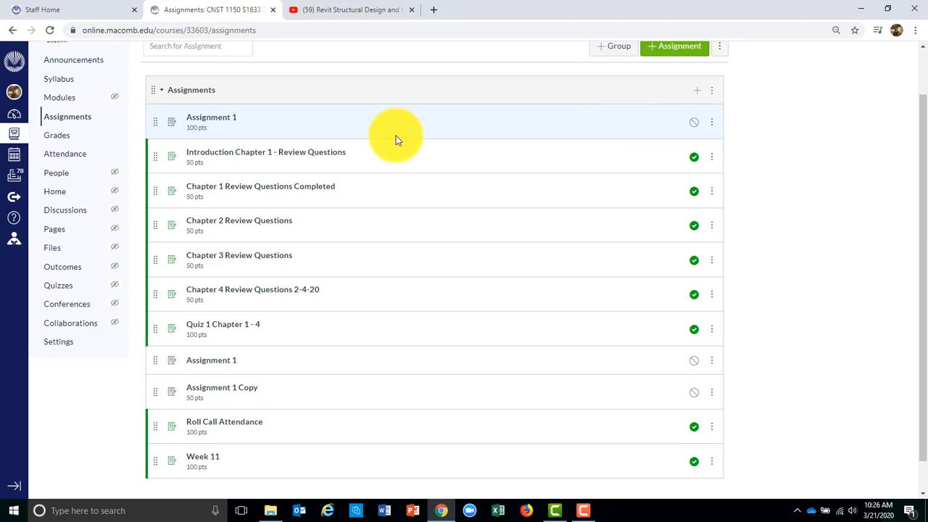
{"action": "left_click", "coordinate": [228, 121]}
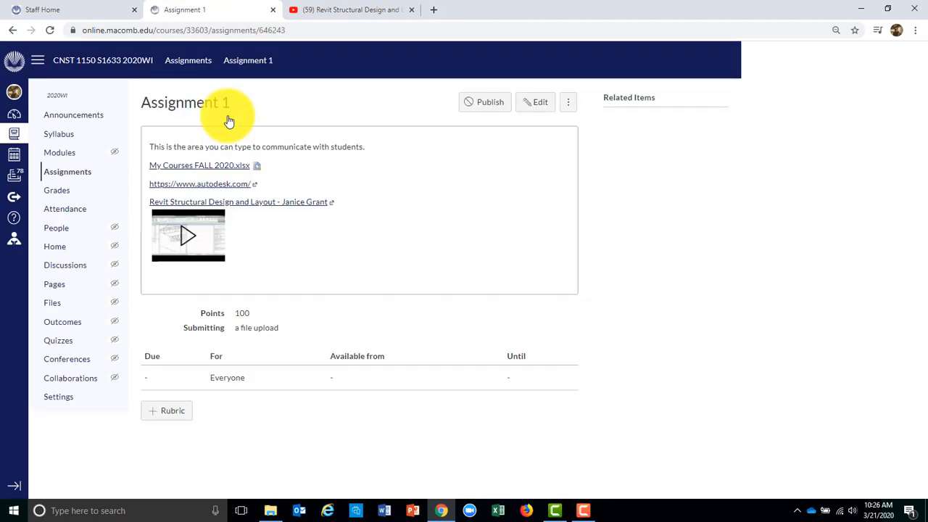
{"action": "left_click", "coordinate": [538, 101]}
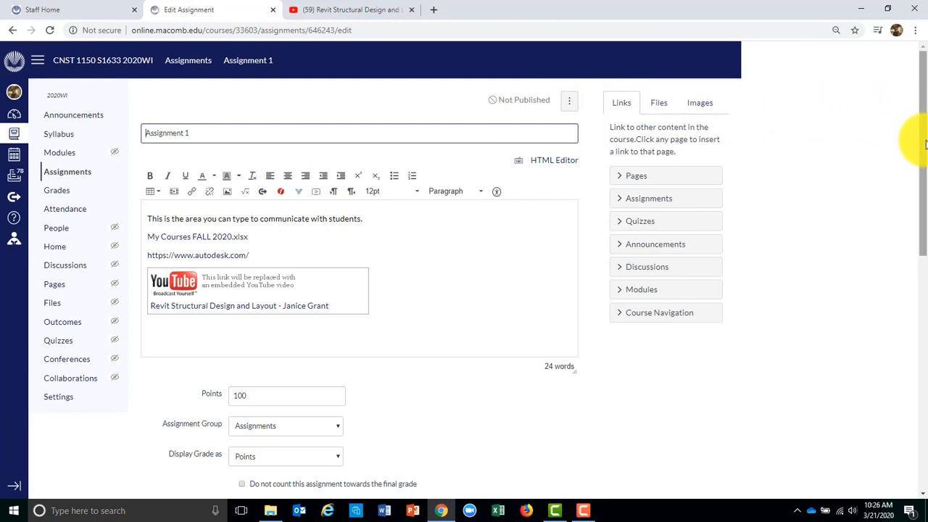
{"action": "left_click_drag", "start_coordinate": [925, 145], "coordinate": [926, 424]}
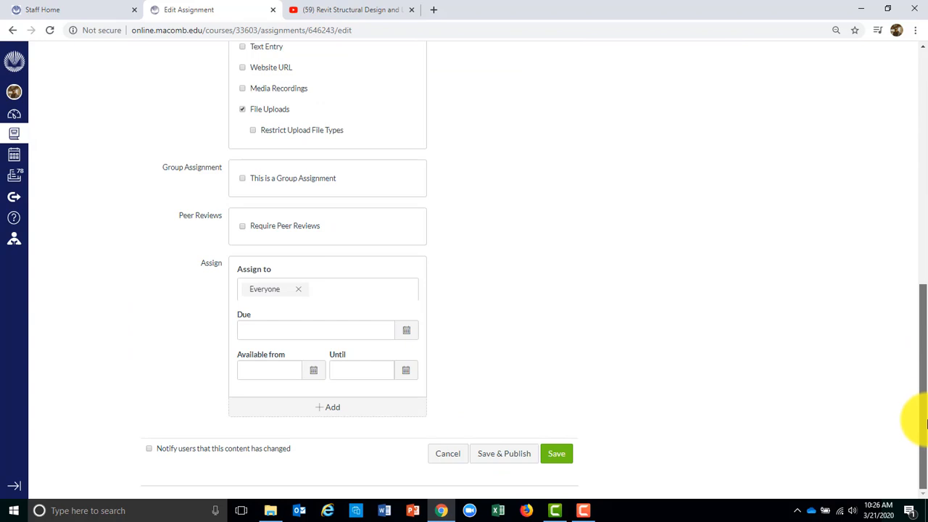
{"action": "left_click", "coordinate": [558, 453]}
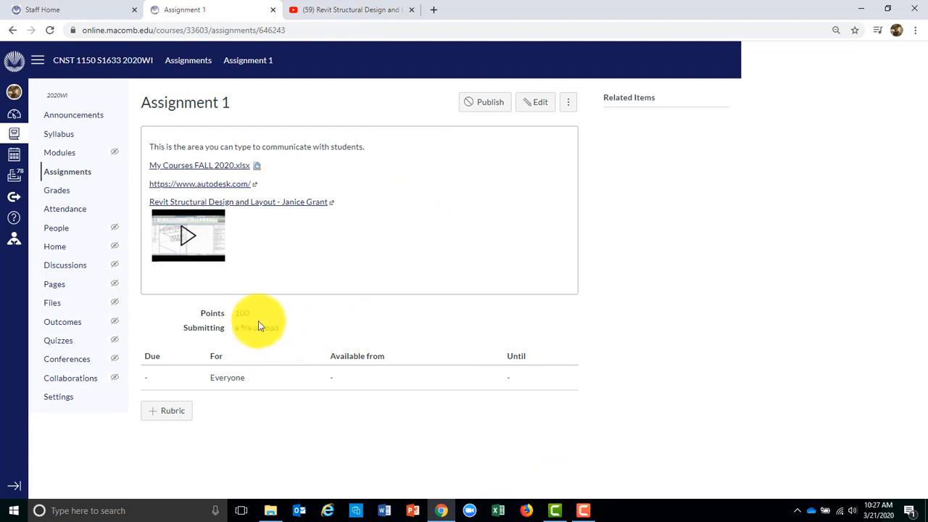
{"action": "left_click", "coordinate": [73, 172]}
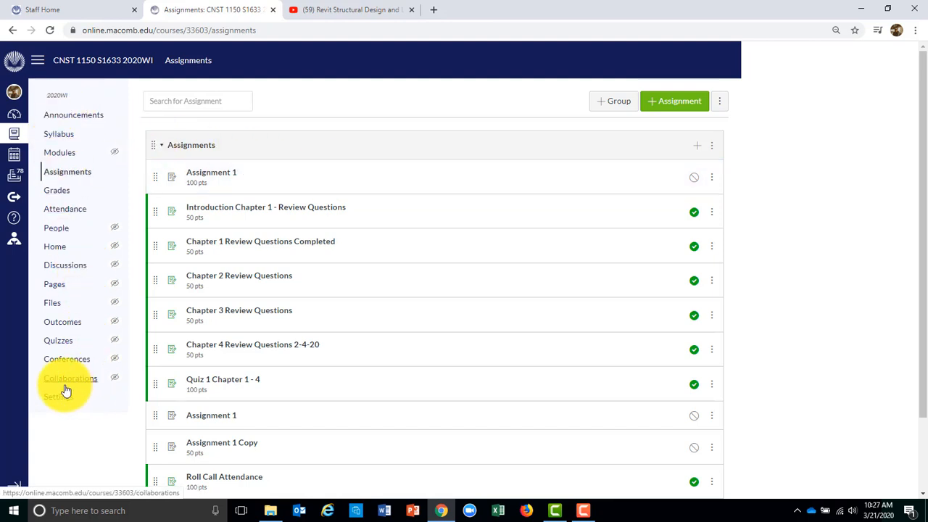
From the course home, enter Student View and open the DRAD 1020 student Modules page
{"action": "left_click", "coordinate": [58, 250]}
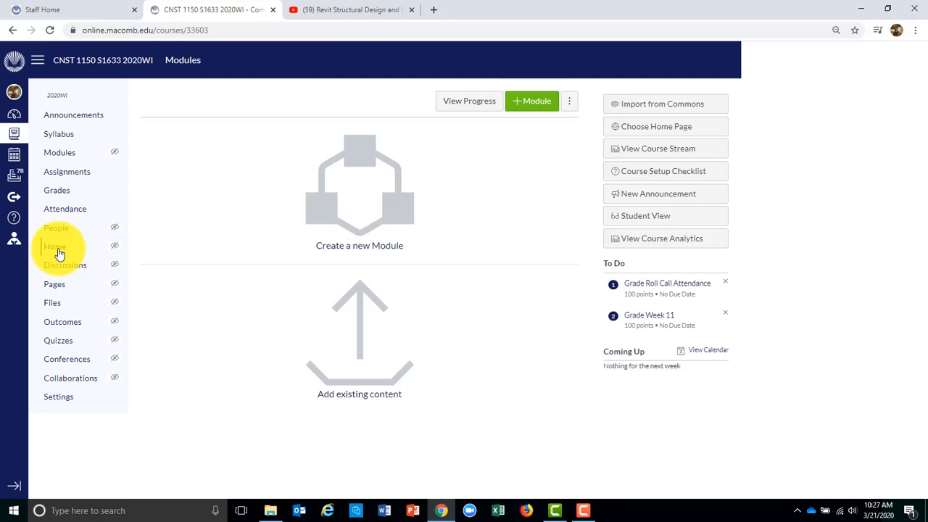
{"action": "left_click", "coordinate": [693, 216]}
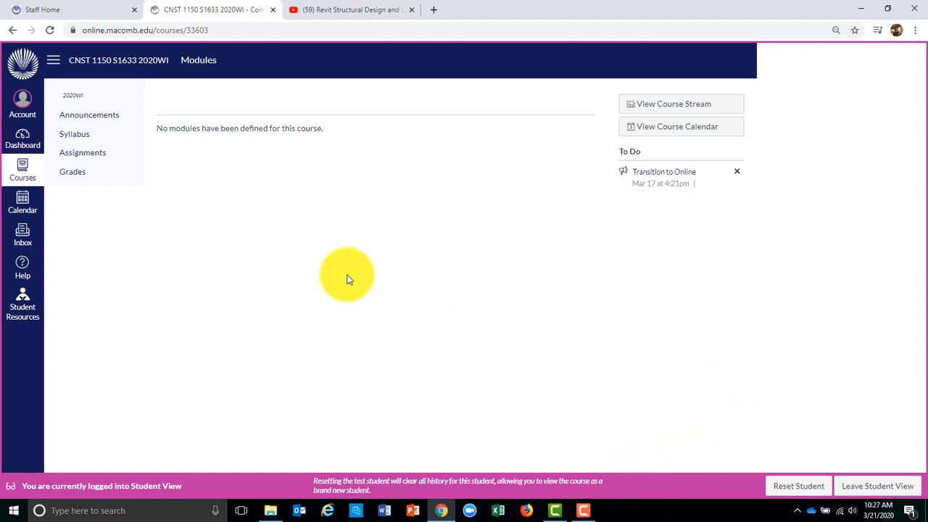
{"action": "left_click", "coordinate": [93, 154]}
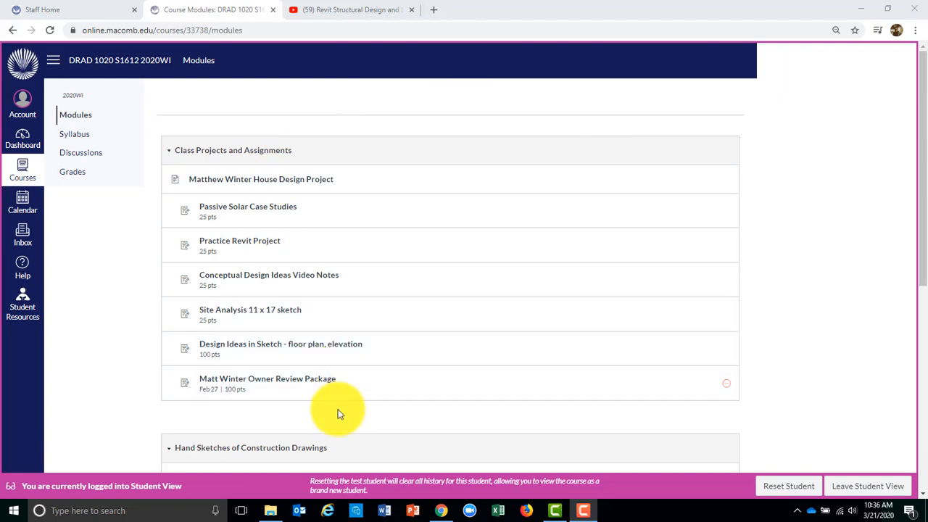
{"action": "left_click", "coordinate": [304, 387]}
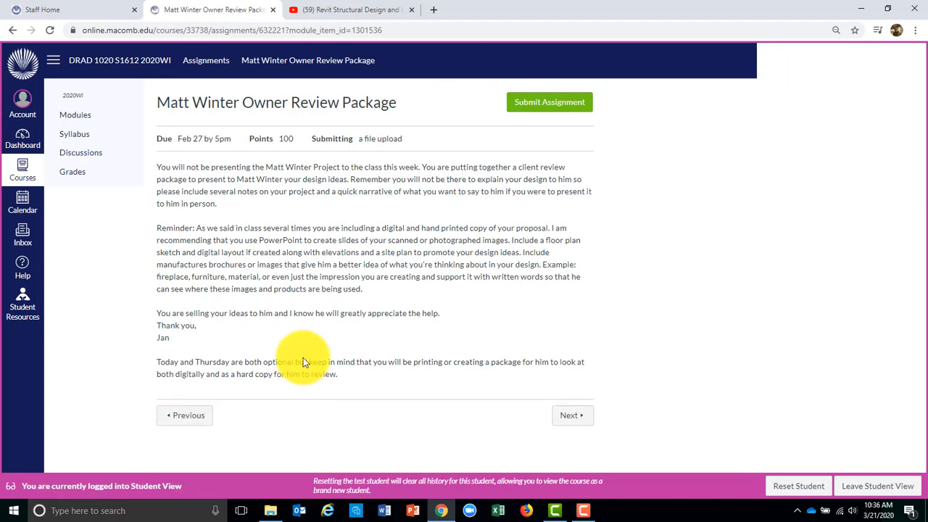
{"action": "left_click", "coordinate": [551, 108]}
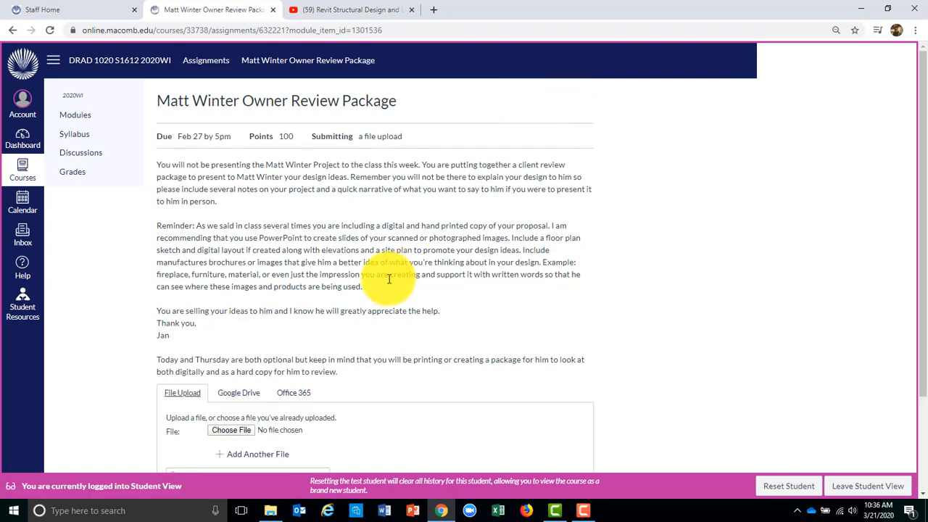
{"action": "left_click_drag", "start_coordinate": [926, 146], "coordinate": [926, 232]}
{"action": "left_click", "coordinate": [228, 320]}
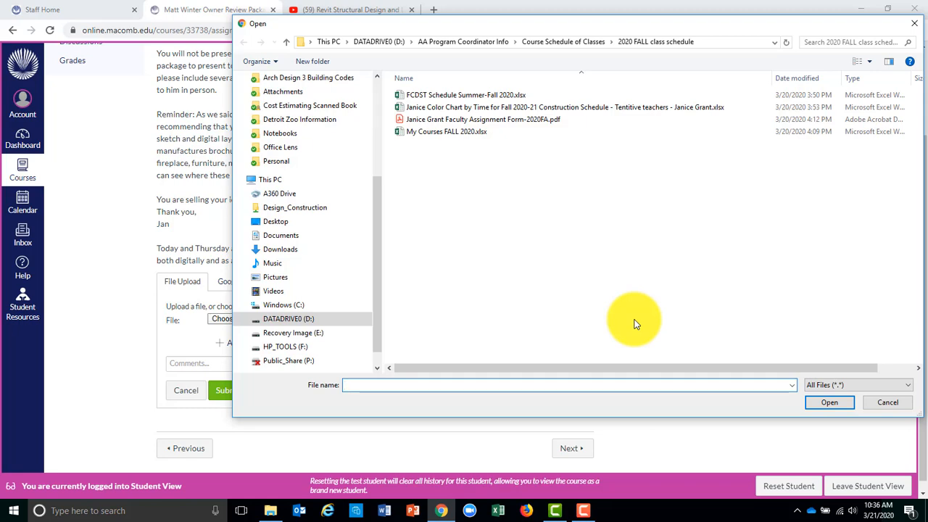
Cancel the file choice, then leave Student View and confirm Leave
{"action": "left_click", "coordinate": [896, 406]}
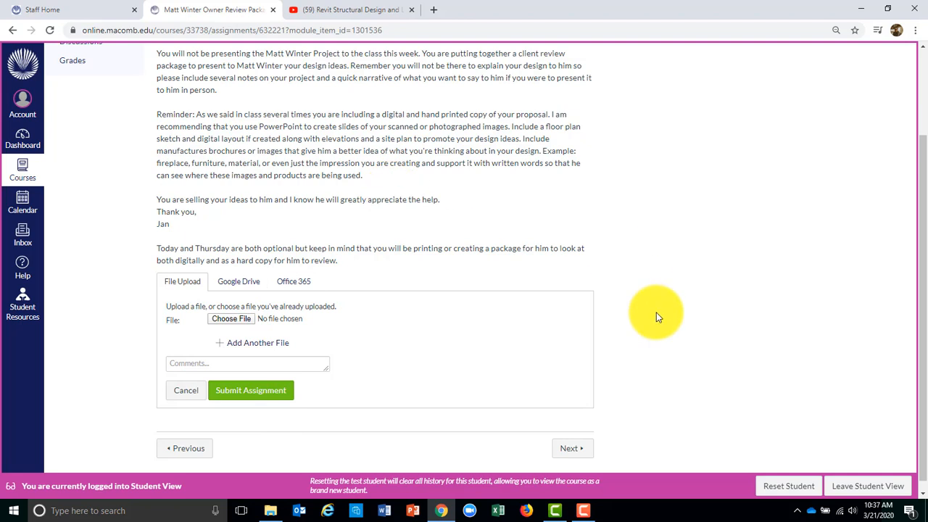
{"action": "left_click", "coordinate": [868, 487]}
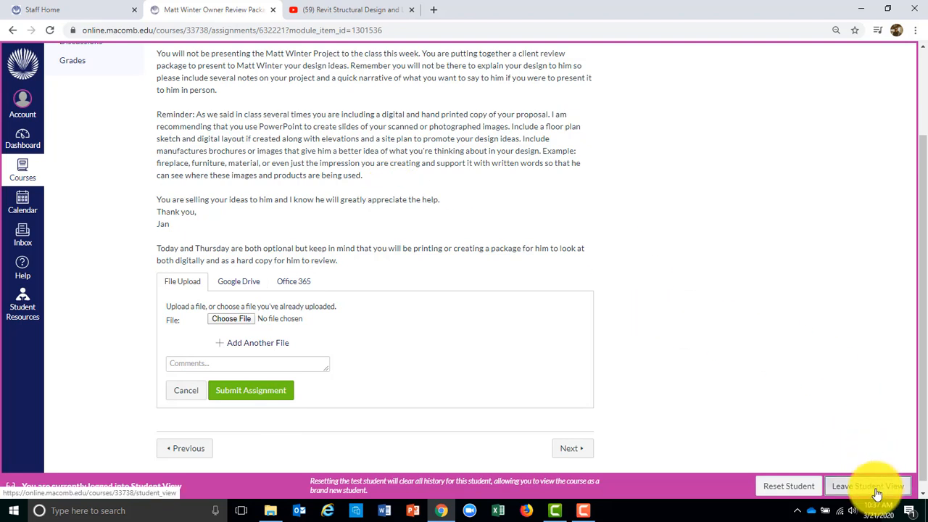
{"action": "left_click", "coordinate": [528, 99]}
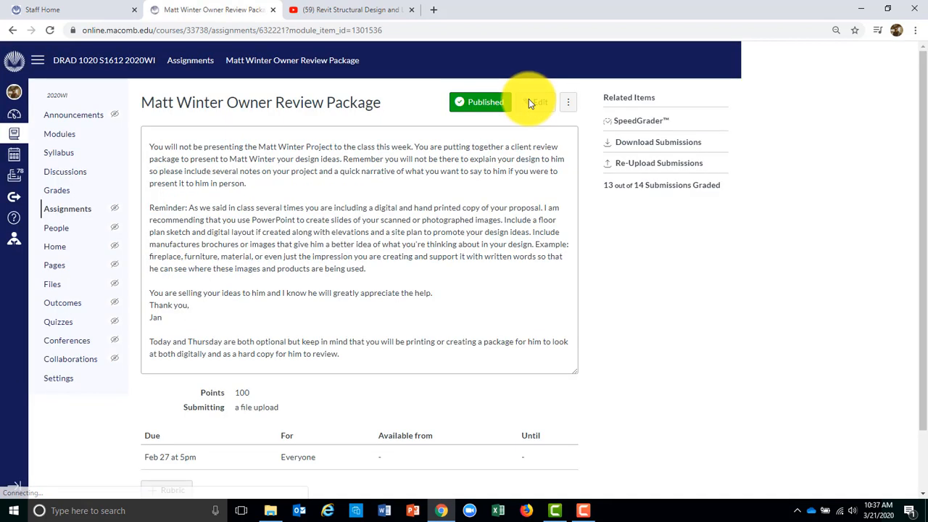
{"action": "left_click", "coordinate": [61, 197]}
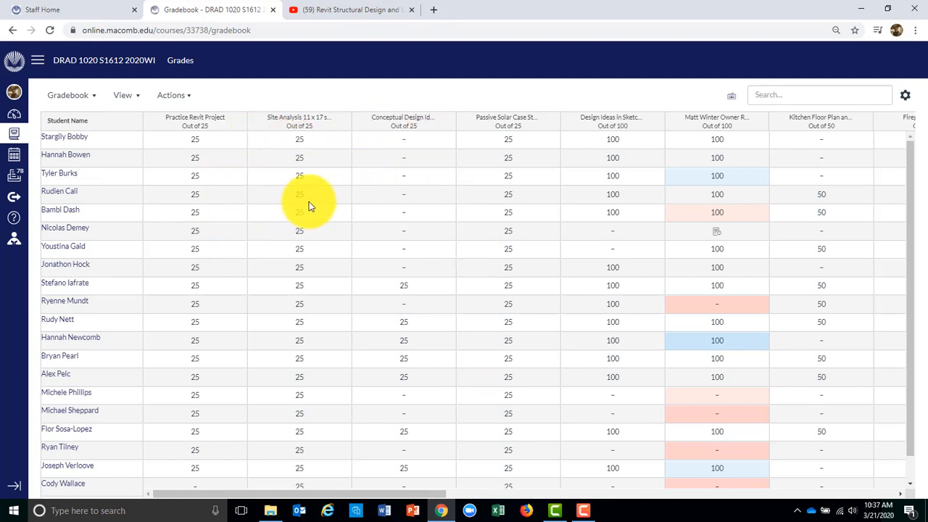
{"action": "left_click_drag", "start_coordinate": [427, 499], "coordinate": [584, 500]}
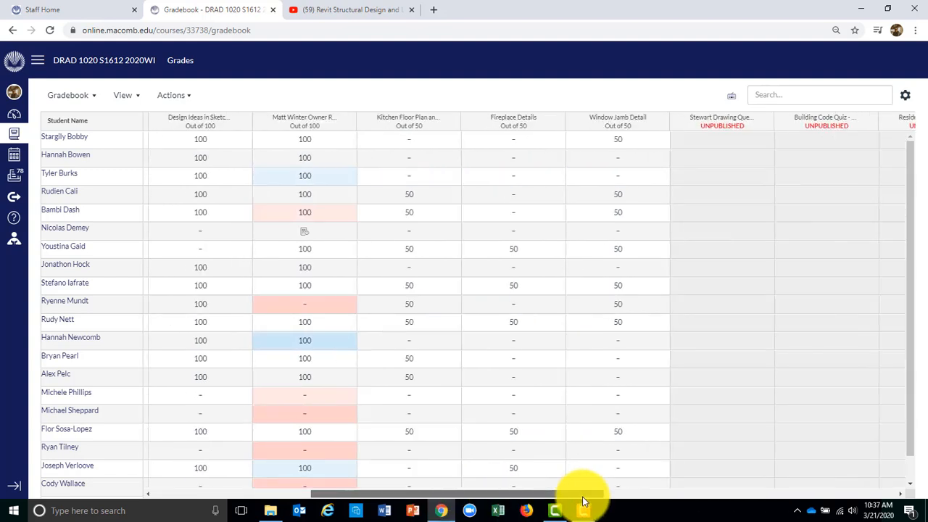
{"action": "left_click", "coordinate": [306, 230]}
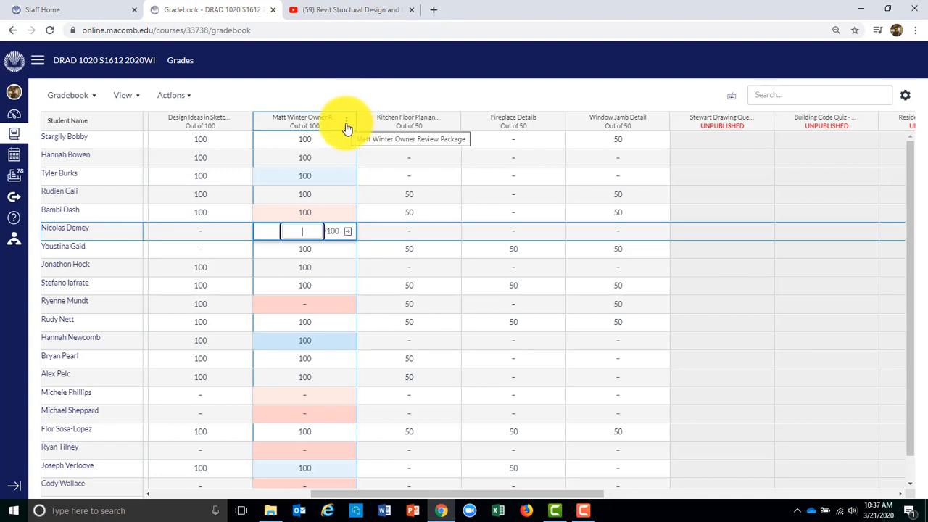
{"action": "left_click", "coordinate": [345, 97]}
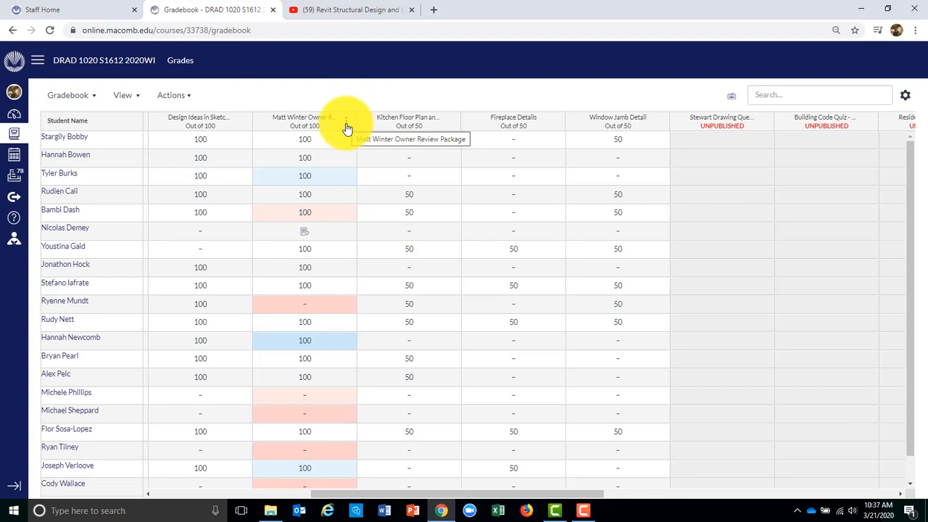
{"action": "left_click", "coordinate": [346, 124]}
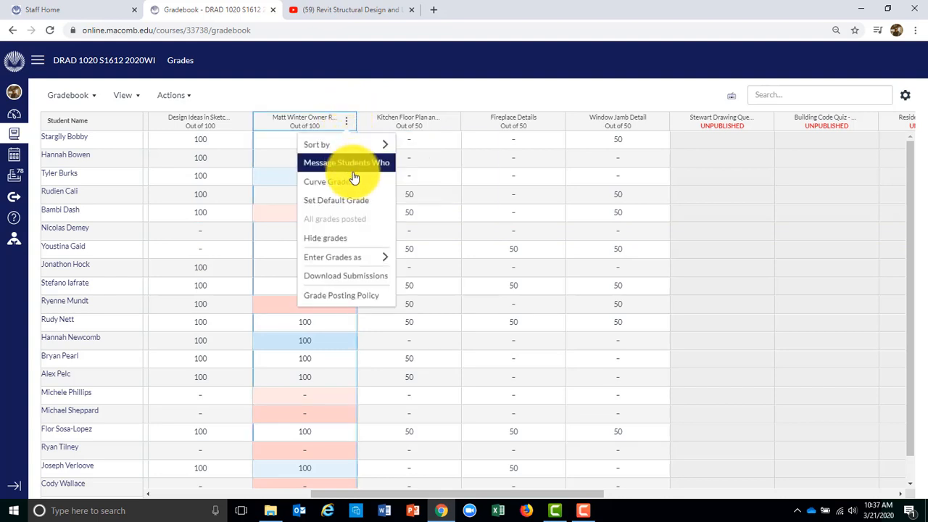
Start the zip download of Owner Review Package submissions, close the progress window, and reopen the column menu
{"action": "left_click", "coordinate": [382, 285]}
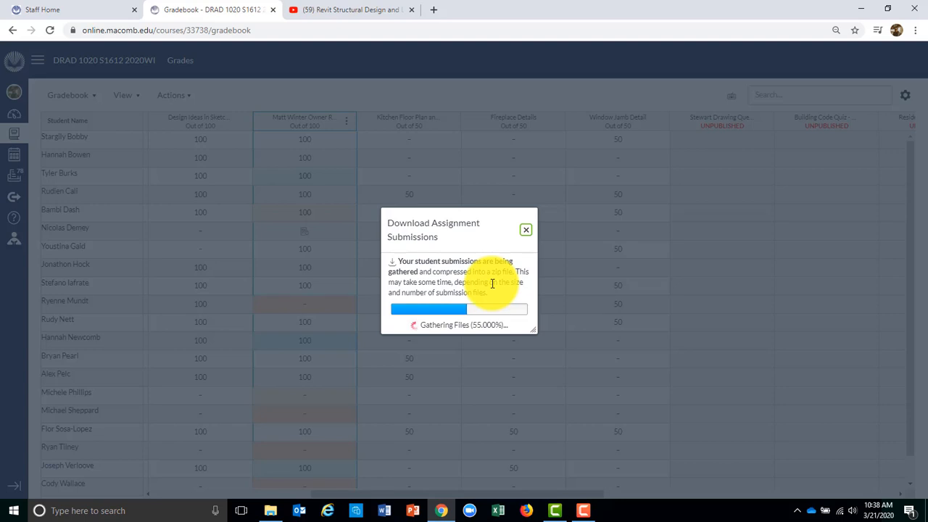
{"action": "left_click", "coordinate": [527, 231]}
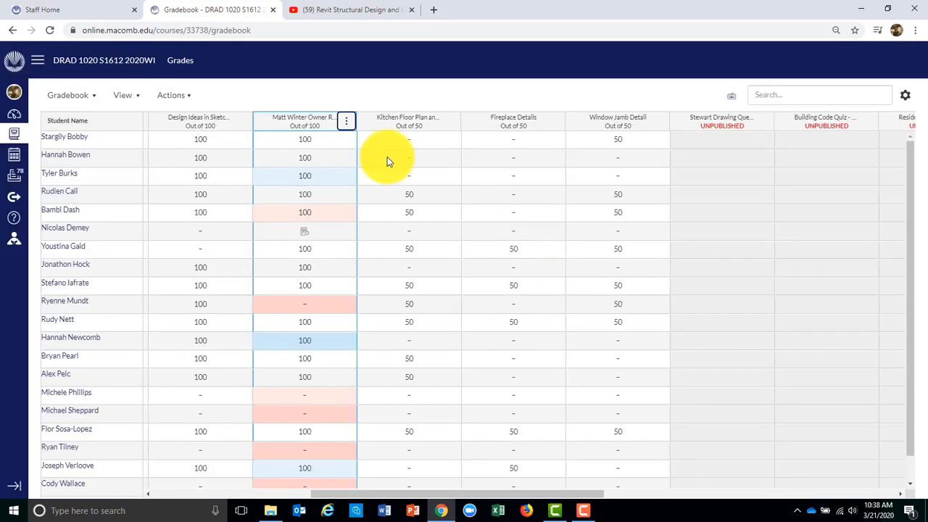
{"action": "left_click", "coordinate": [347, 123]}
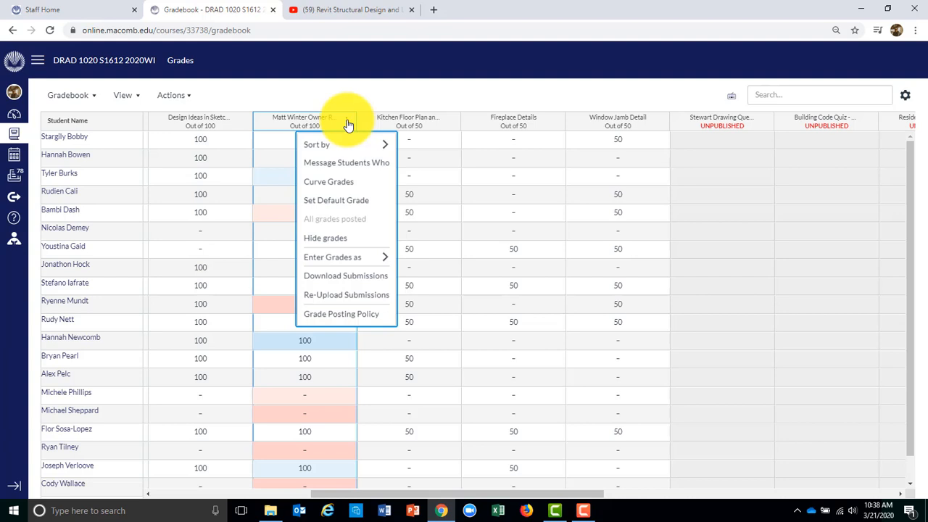
Look at Set Default Grade without applying it, then select the first student's Fireplace Details cell
{"action": "left_click", "coordinate": [375, 202]}
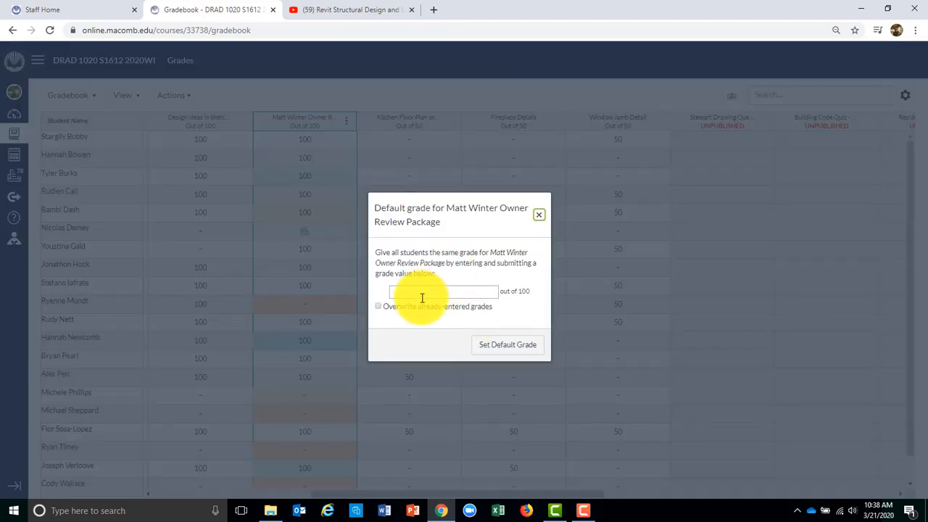
{"action": "left_click", "coordinate": [541, 216]}
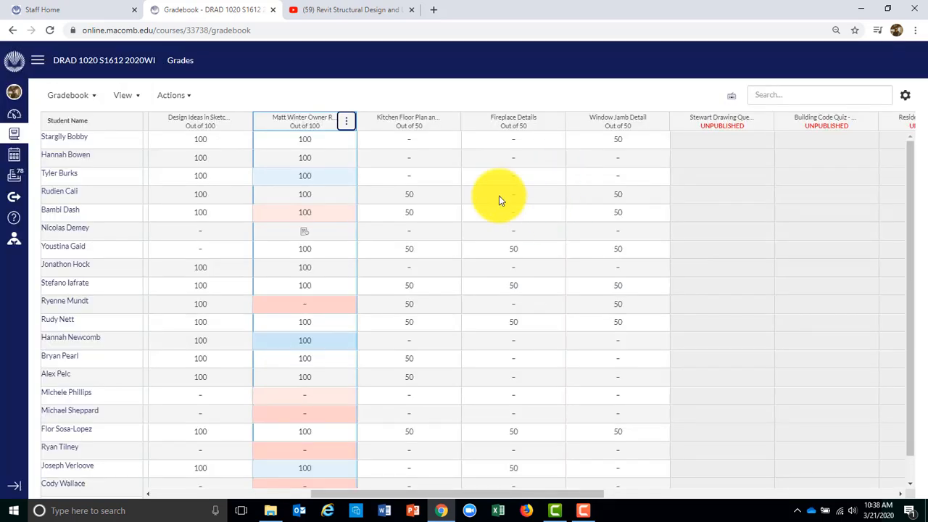
{"action": "left_click", "coordinate": [516, 141]}
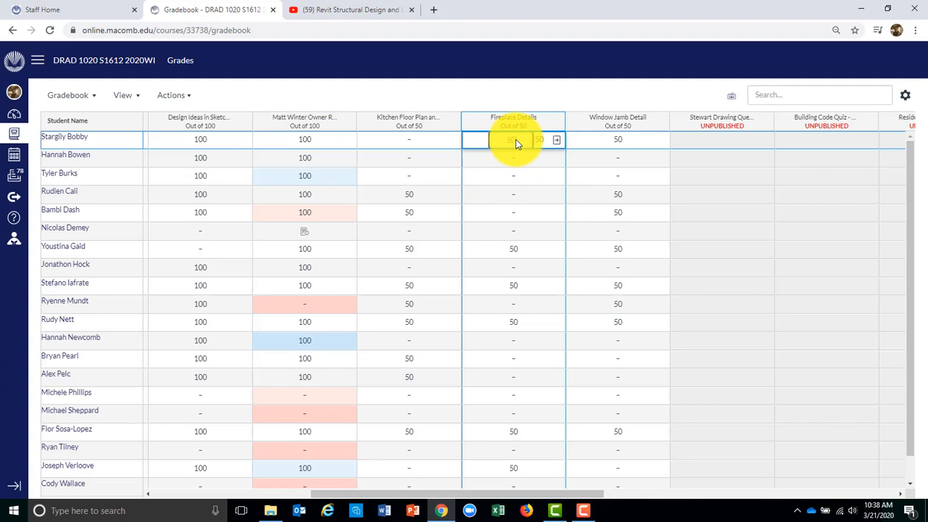
Enter 50 as the Fireplace Details grade for each student, moving down the column
{"action": "key", "text": "Return"}
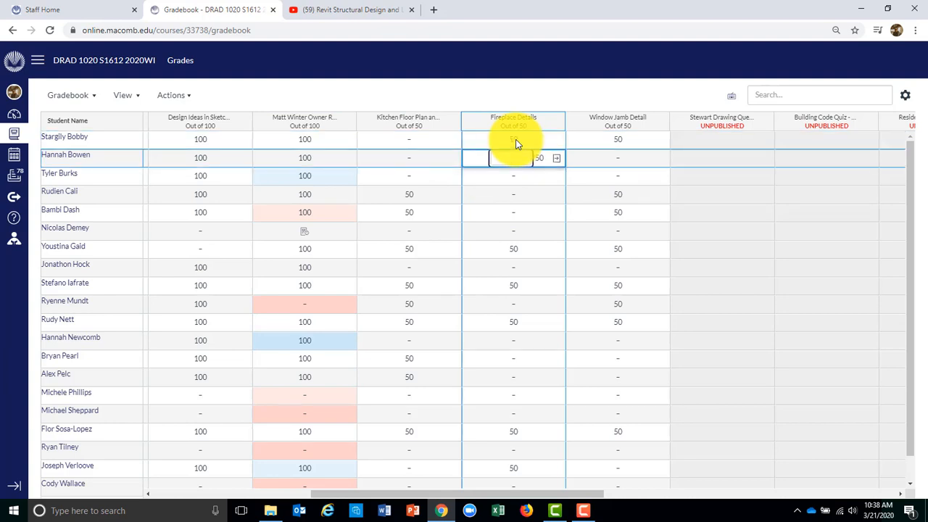
{"action": "type", "text": "50"}
{"action": "key", "text": "Return"}
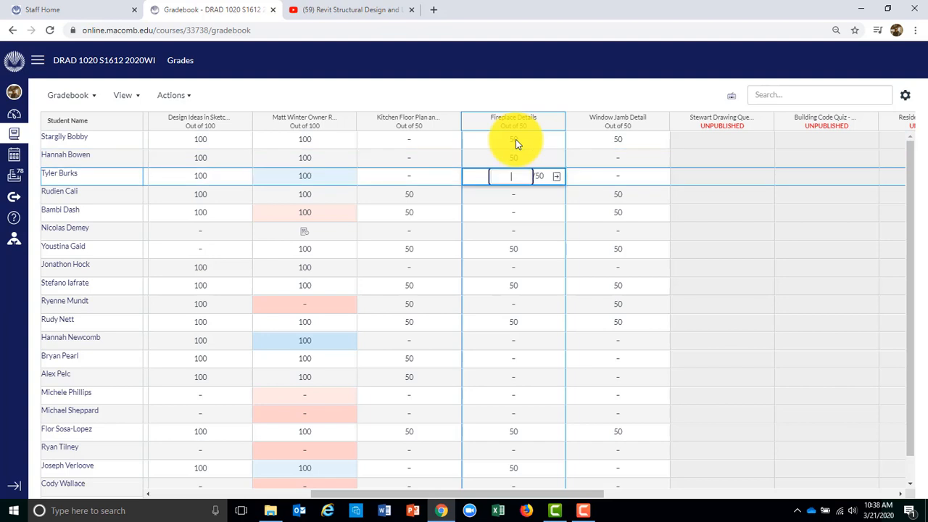
{"action": "type", "text": "50"}
{"action": "key", "text": "Return"}
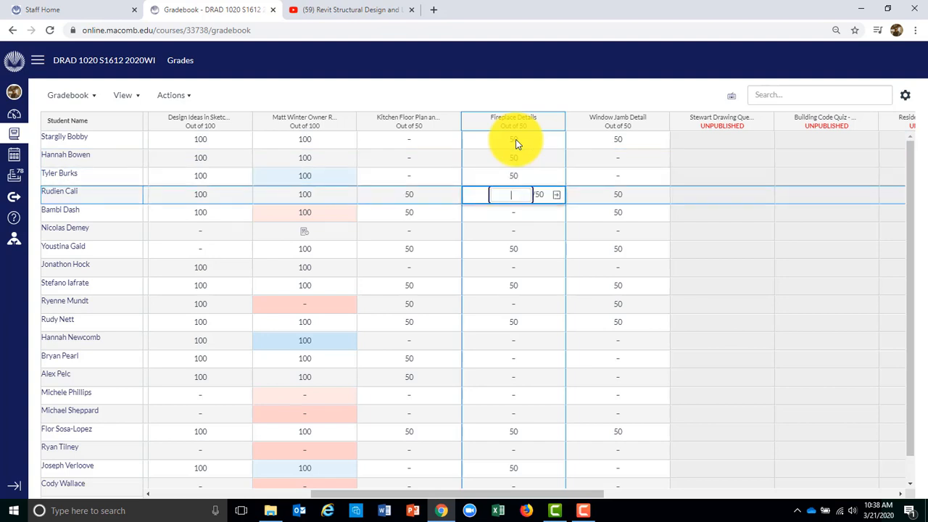
{"action": "type", "text": "50"}
{"action": "key", "text": "Return"}
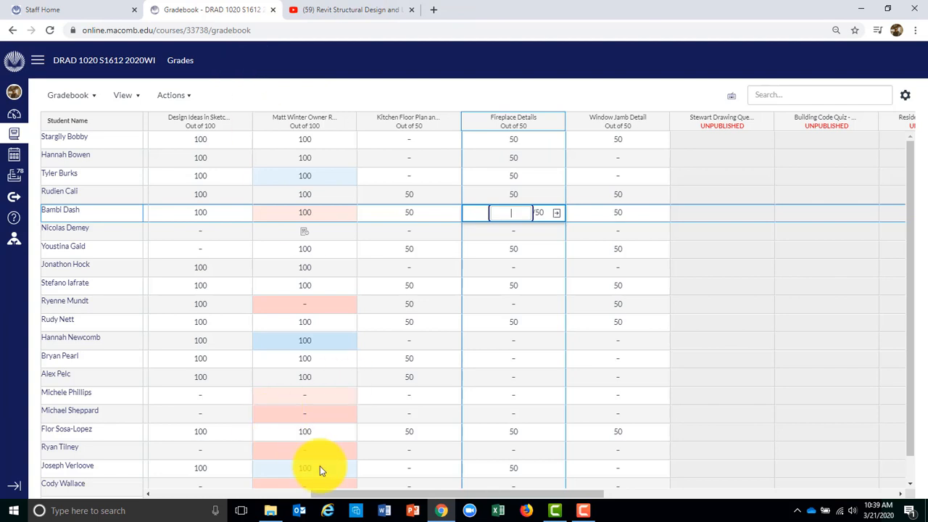
{"action": "left_click_drag", "start_coordinate": [331, 494], "coordinate": [653, 475]}
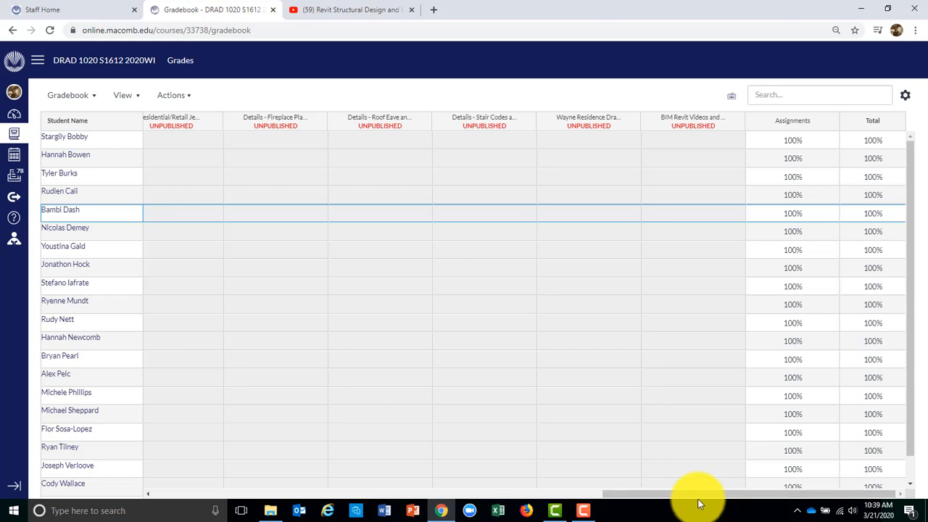
{"action": "left_click_drag", "start_coordinate": [701, 496], "coordinate": [788, 514]}
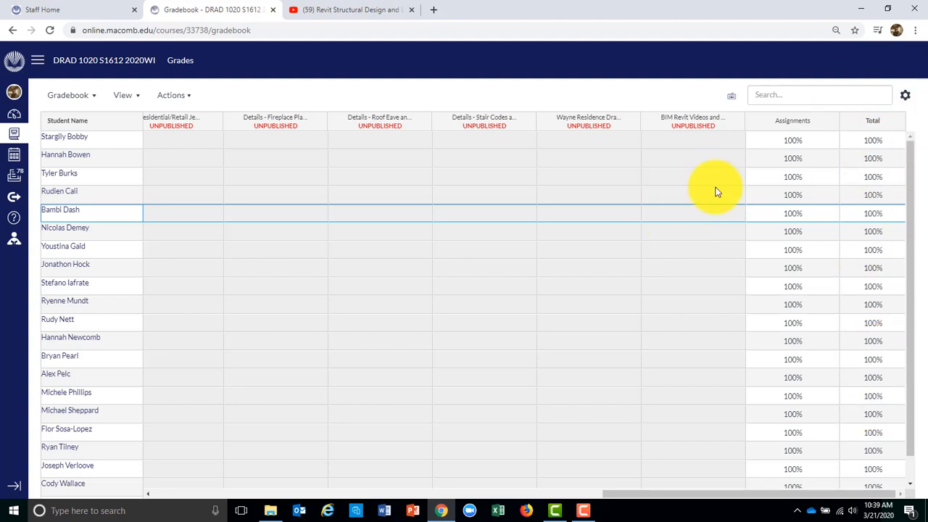
Go to the DRAD 1020 course home and open its Settings page
{"action": "left_click", "coordinate": [113, 66]}
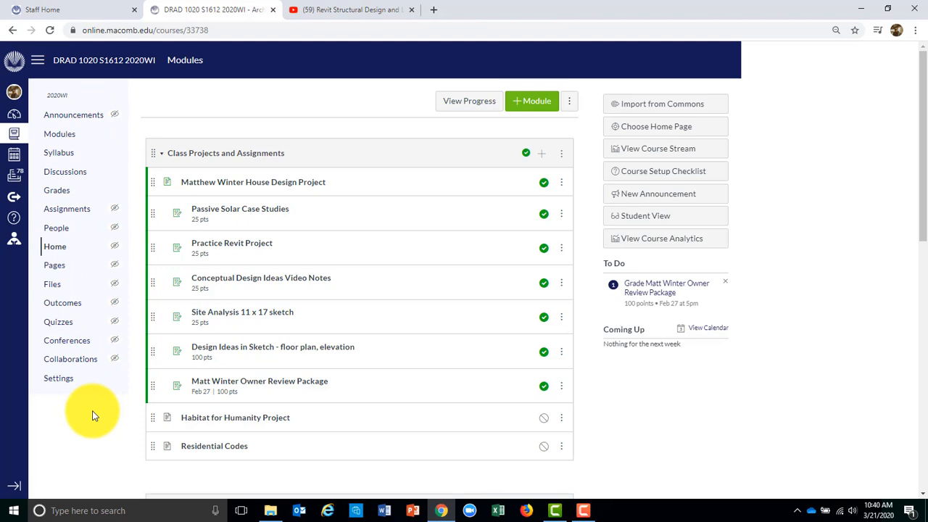
{"action": "left_click", "coordinate": [62, 383]}
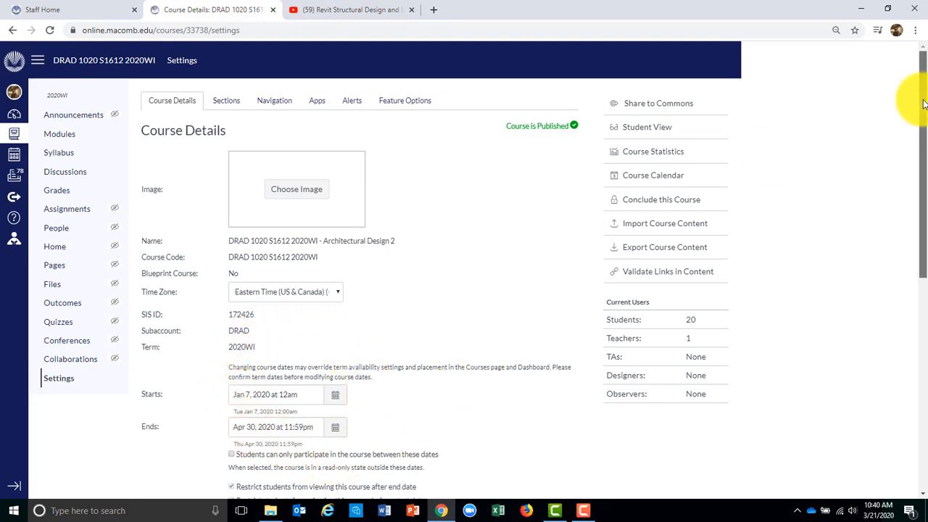
Tick 'Enable course grading scheme' and view the default A–F letter-grade ranges
{"action": "scroll", "coordinate": [415, 118], "scroll_direction": "down", "scroll_amount": 4}
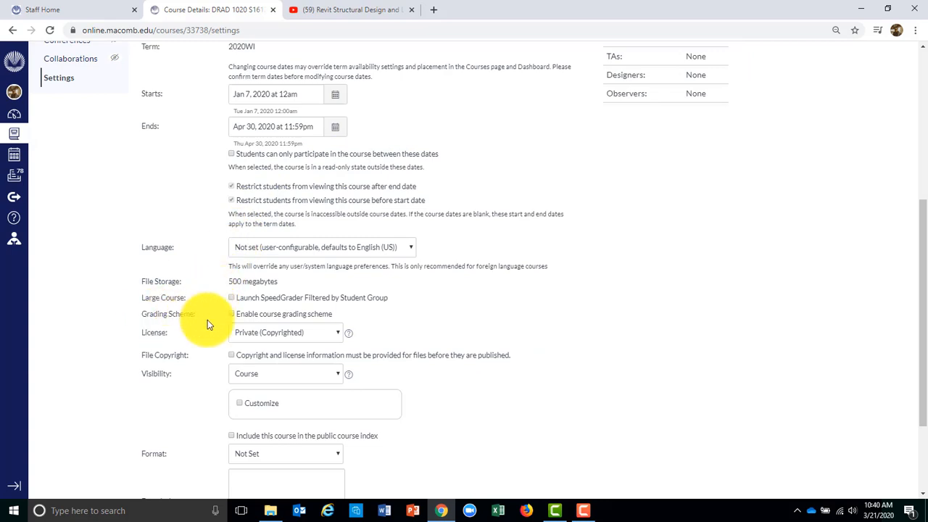
{"action": "left_click_drag", "start_coordinate": [919, 233], "coordinate": [919, 336]}
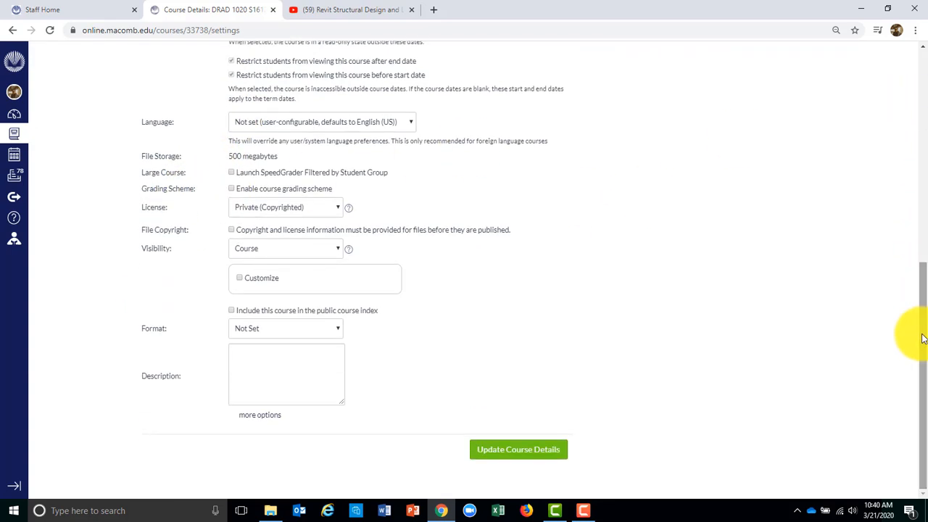
{"action": "left_click", "coordinate": [232, 189]}
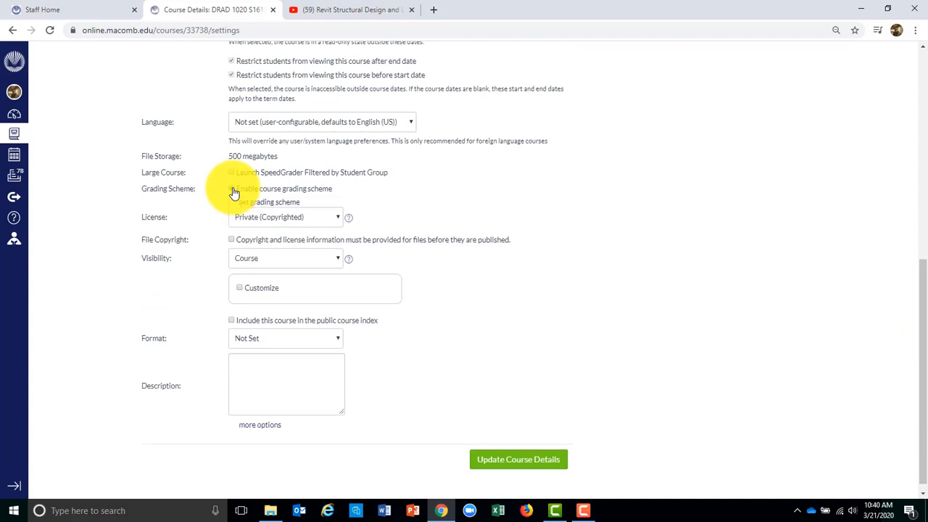
{"action": "left_click", "coordinate": [280, 206]}
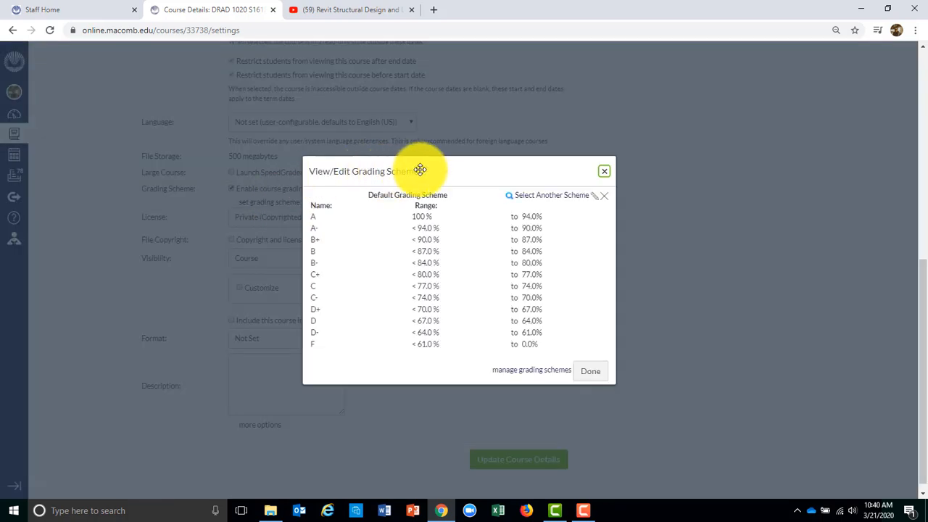
Move the grading scheme dialog aside and go to 'manage grading schemes'
{"action": "left_click_drag", "start_coordinate": [438, 171], "coordinate": [562, 123]}
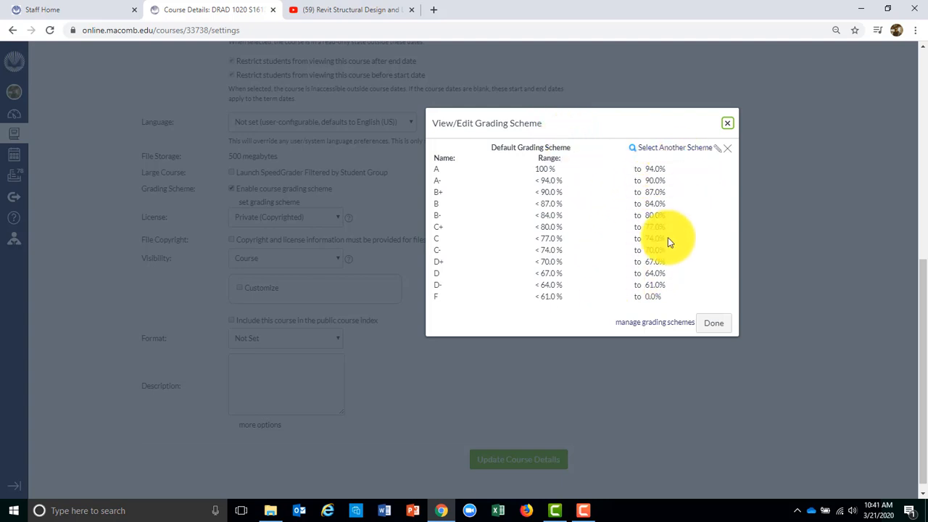
{"action": "left_click", "coordinate": [642, 328]}
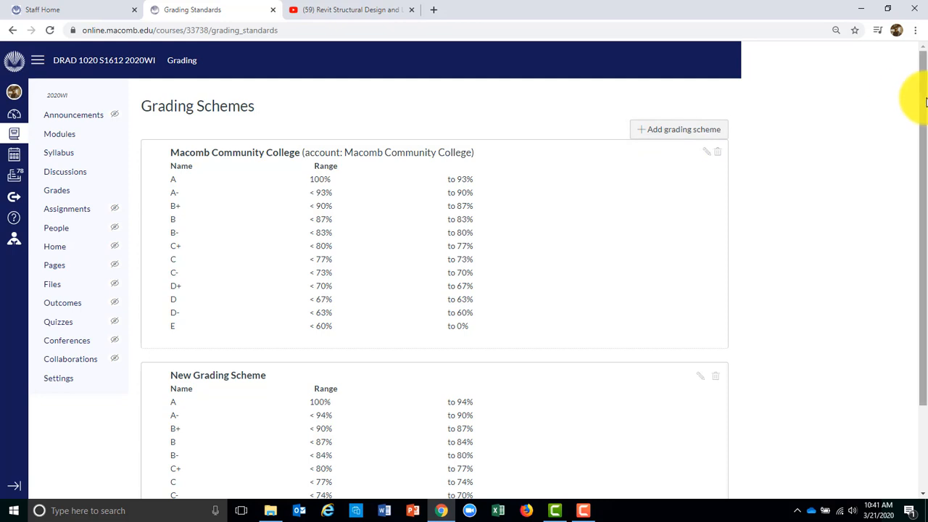
Scroll through the Grading Schemes page, then return to the course Settings page
{"action": "scroll", "coordinate": [913, 145], "scroll_direction": "down", "scroll_amount": 2}
{"action": "scroll", "coordinate": [920, 138], "scroll_direction": "up", "scroll_amount": 2}
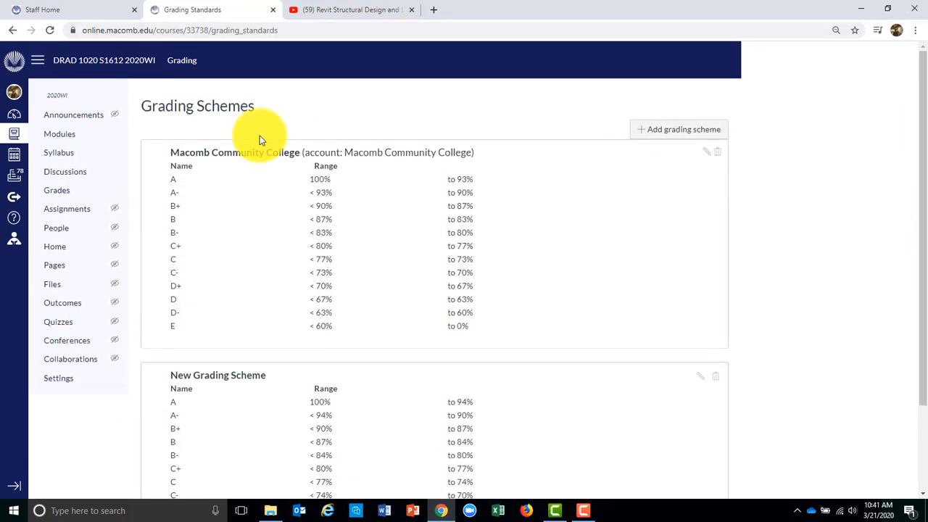
{"action": "left_click", "coordinate": [62, 383]}
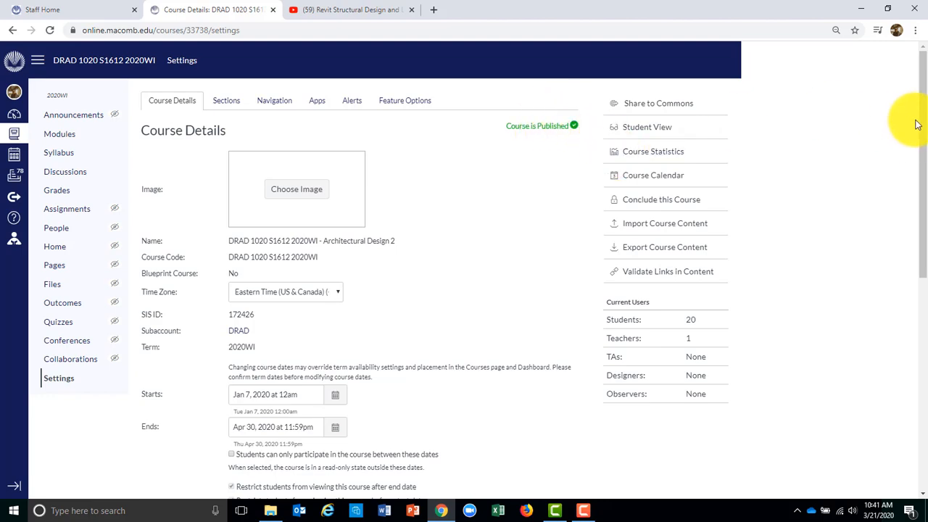
Return to the top of course Settings and show the Navigation tab's course menu items
{"action": "left_click_drag", "start_coordinate": [923, 116], "coordinate": [925, 362]}
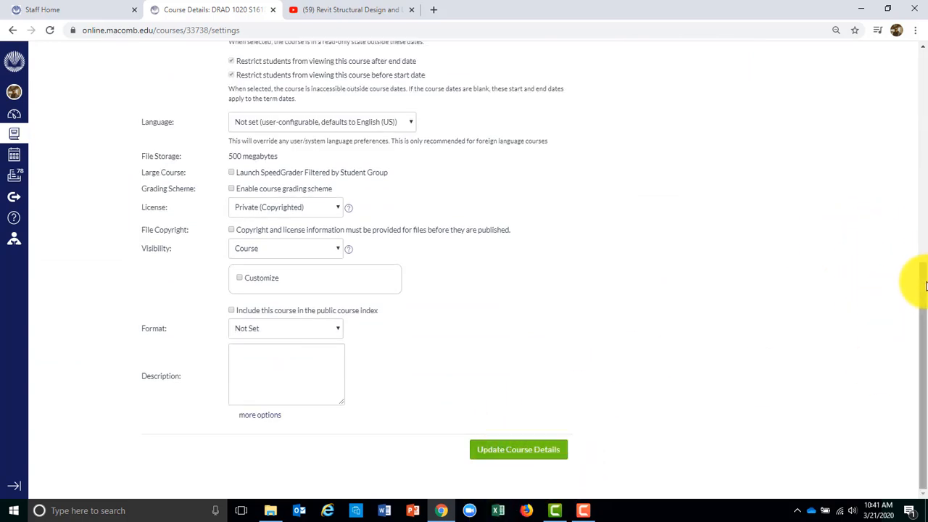
{"action": "left_click_drag", "start_coordinate": [919, 275], "coordinate": [920, 58]}
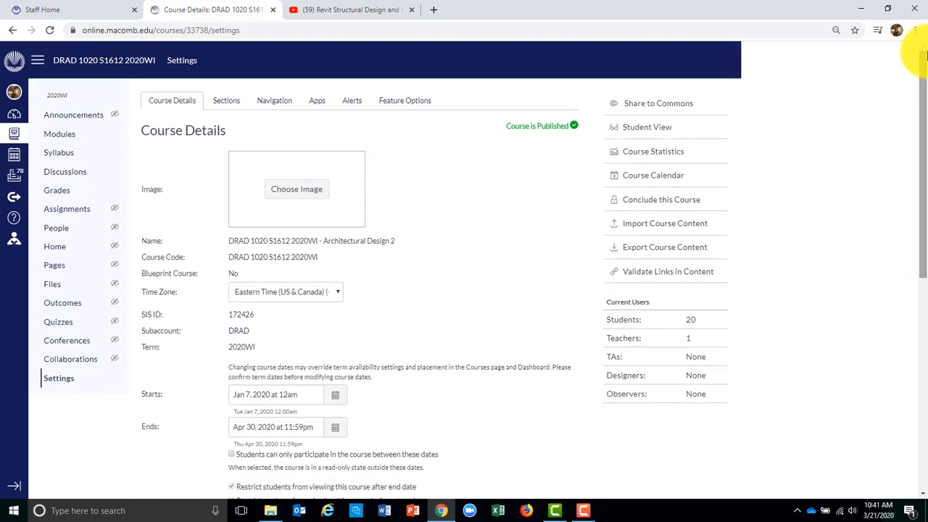
{"action": "left_click", "coordinate": [276, 107]}
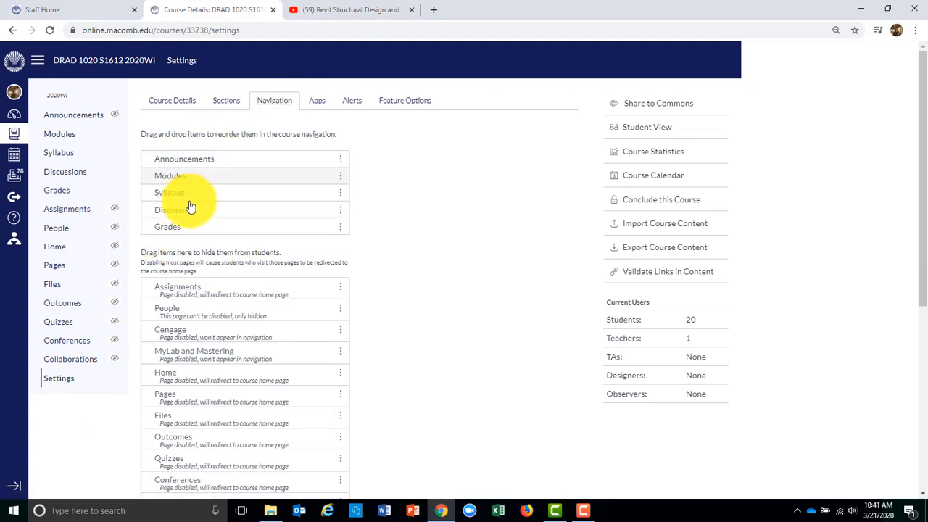
{"action": "mouse_move", "coordinate": [185, 155]}
{"action": "left_mouse_down"}
{"action": "mouse_move", "coordinate": [169, 155]}
{"action": "mouse_move", "coordinate": [182, 234]}
{"action": "mouse_move", "coordinate": [248, 180]}
{"action": "mouse_move", "coordinate": [174, 168]}
{"action": "left_mouse_up"}
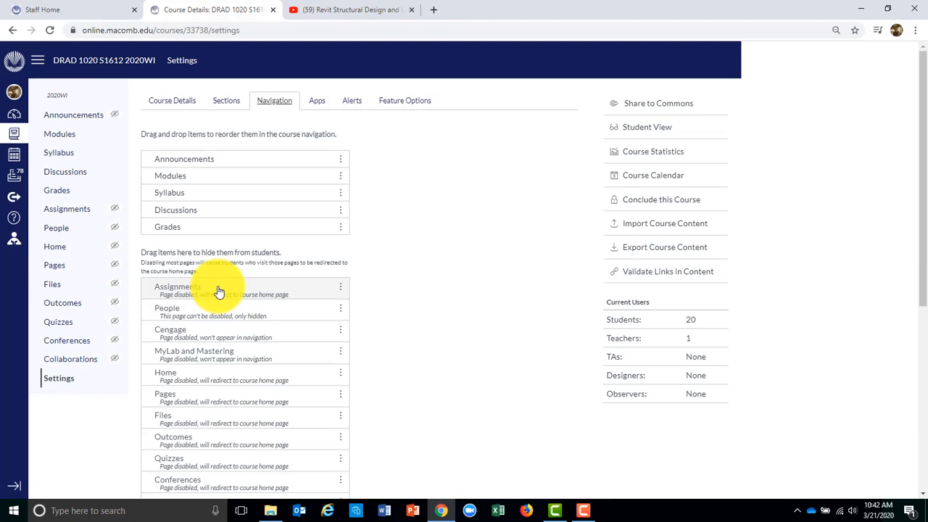
{"action": "left_click_drag", "start_coordinate": [218, 291], "coordinate": [224, 192]}
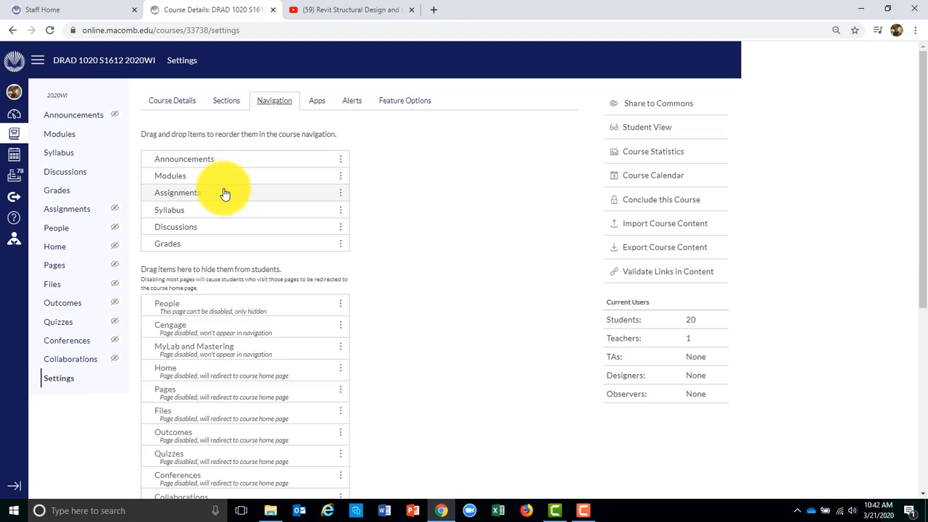
{"action": "left_click_drag", "start_coordinate": [231, 194], "coordinate": [236, 290]}
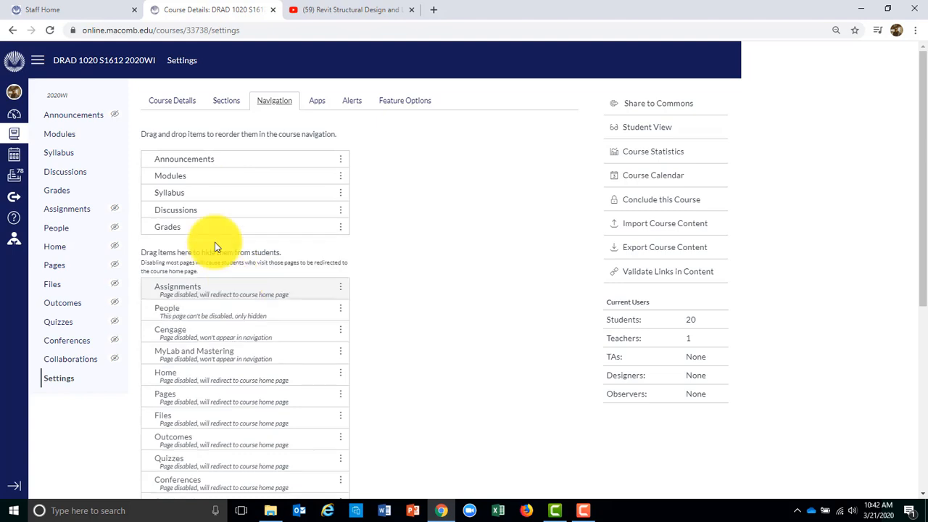
{"action": "left_click_drag", "start_coordinate": [925, 43], "coordinate": [925, 309]}
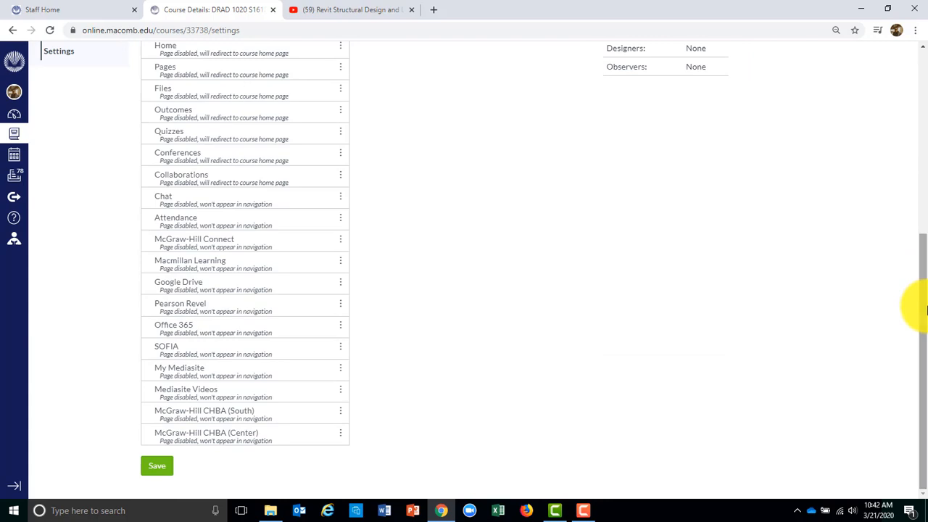
{"action": "left_click", "coordinate": [157, 468]}
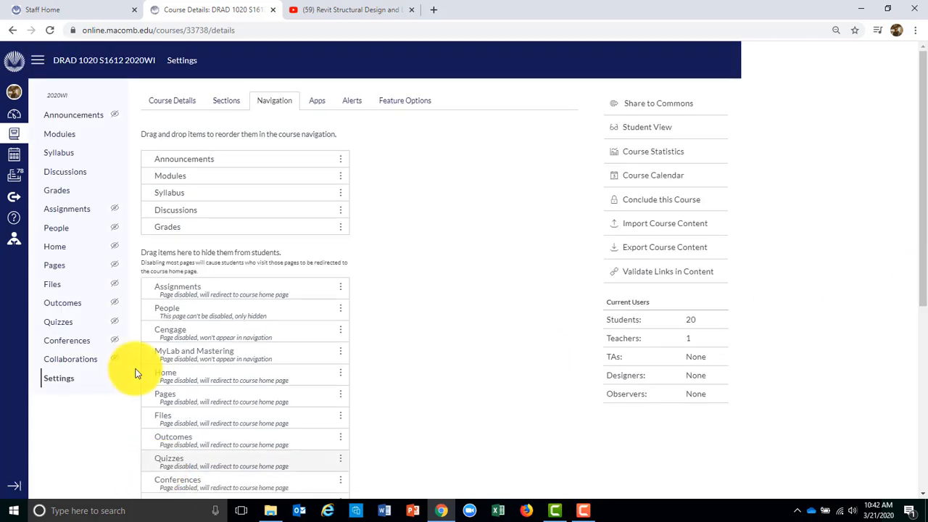
{"action": "left_click", "coordinate": [51, 286]}
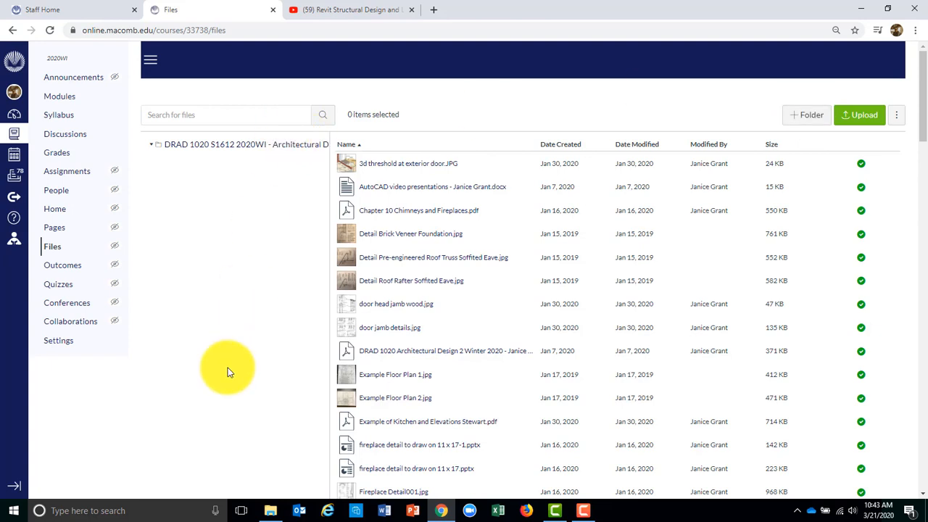
{"action": "left_click", "coordinate": [57, 340]}
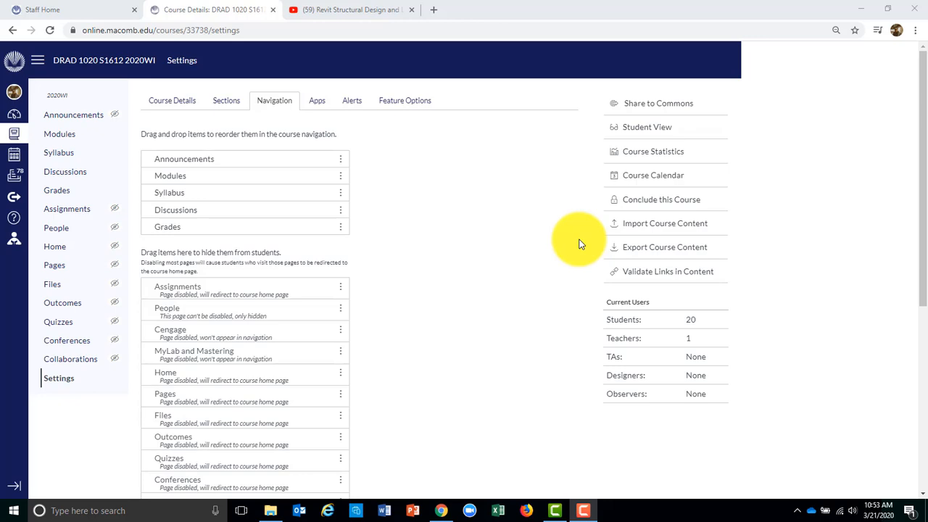
Review the DRAD 1020 Course Details tab, then reload the course Settings page
{"action": "left_click", "coordinate": [185, 102]}
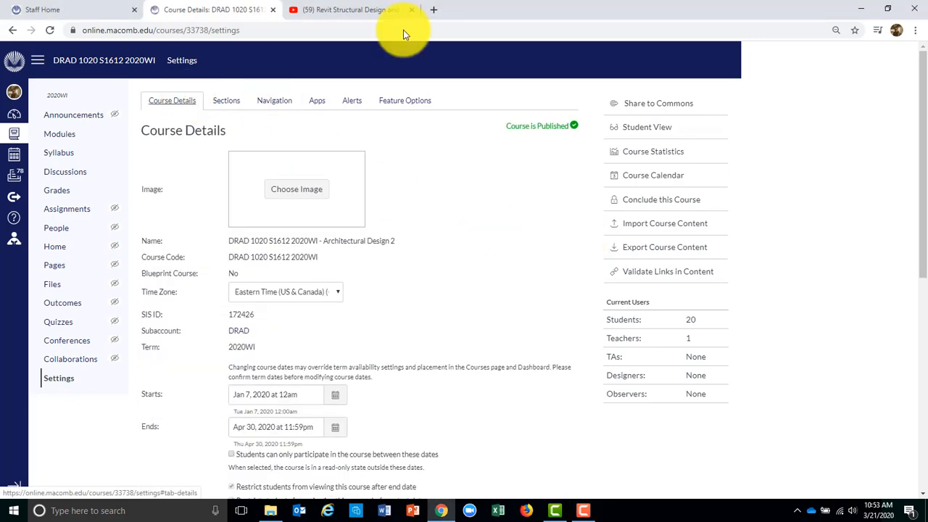
{"action": "left_click_drag", "start_coordinate": [914, 143], "coordinate": [916, 294]}
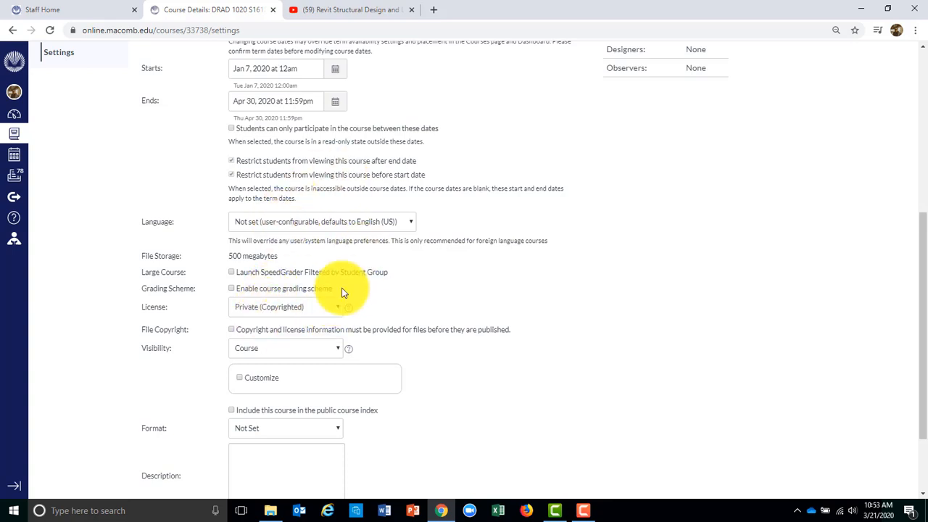
{"action": "left_click_drag", "start_coordinate": [922, 331], "coordinate": [922, 127]}
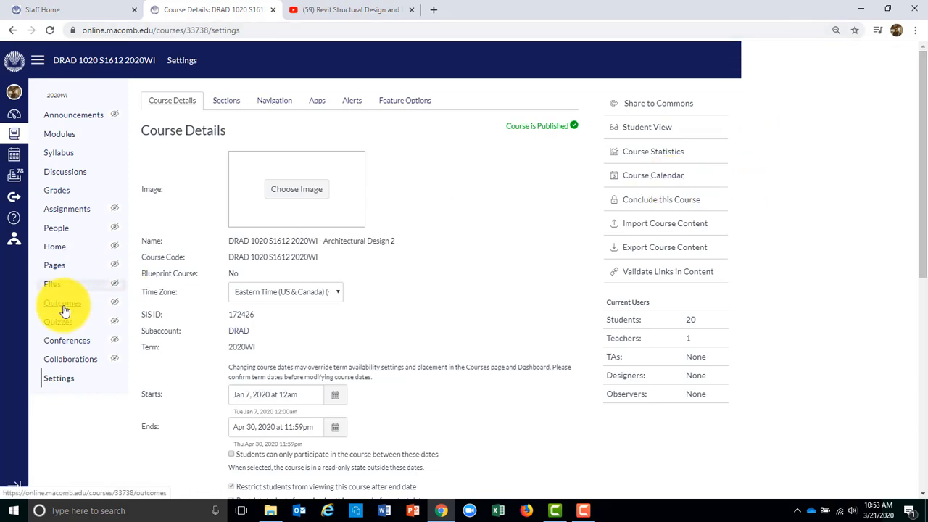
{"action": "left_click", "coordinate": [63, 382]}
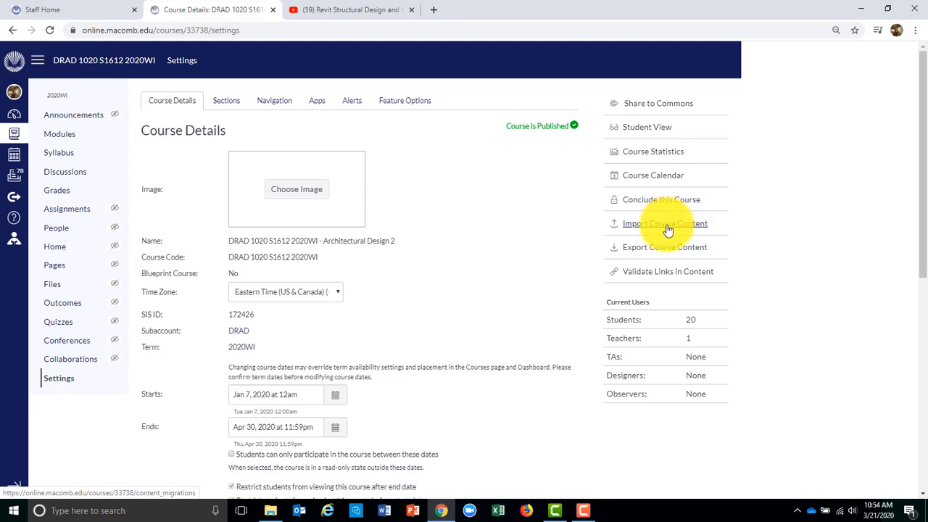
Begin a course content import with the content type set to Copy a Canvas Course
{"action": "left_click", "coordinate": [665, 224]}
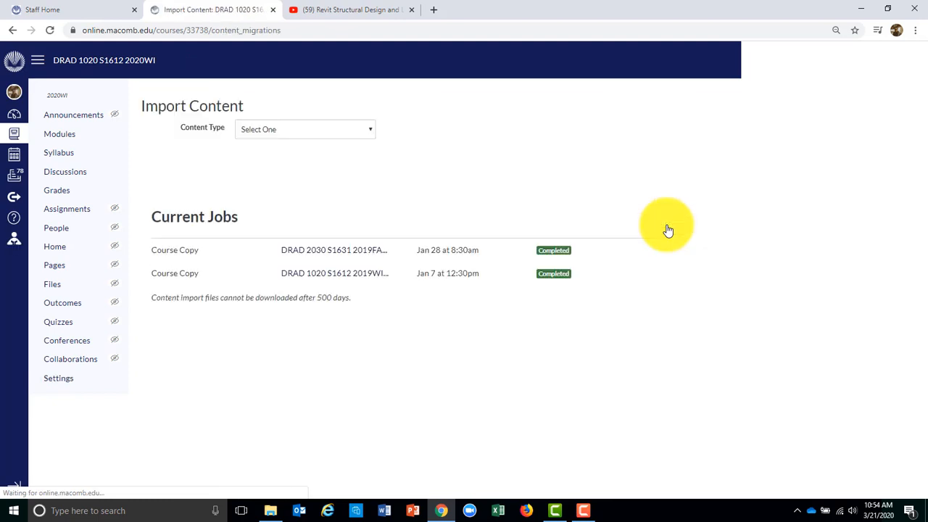
{"action": "left_click", "coordinate": [369, 129]}
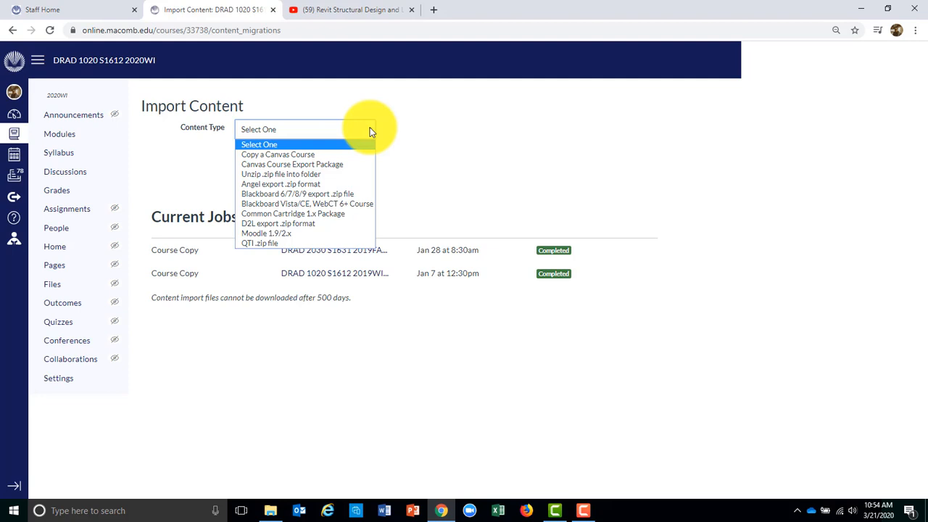
{"action": "left_click", "coordinate": [330, 156]}
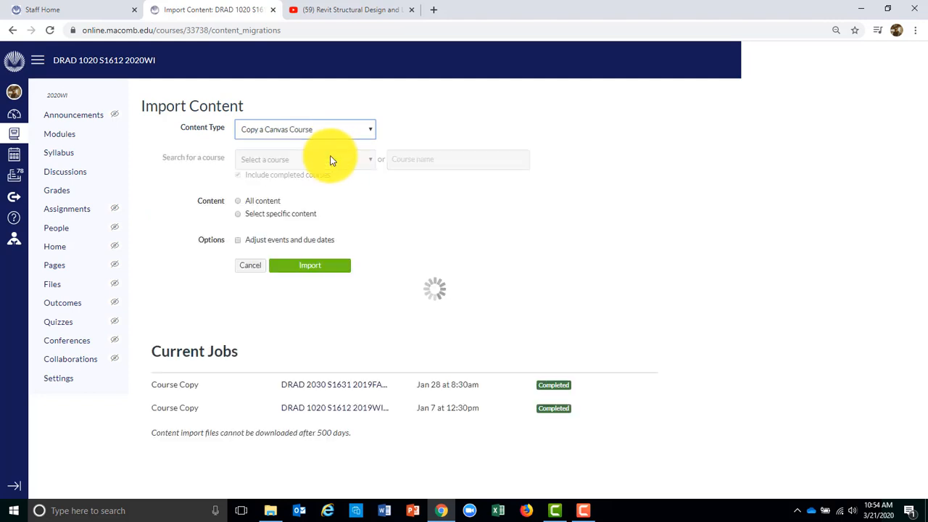
Choose DRAD 2020 S1611 2020WI - Structural Systems as the source course
{"action": "left_click", "coordinate": [374, 166]}
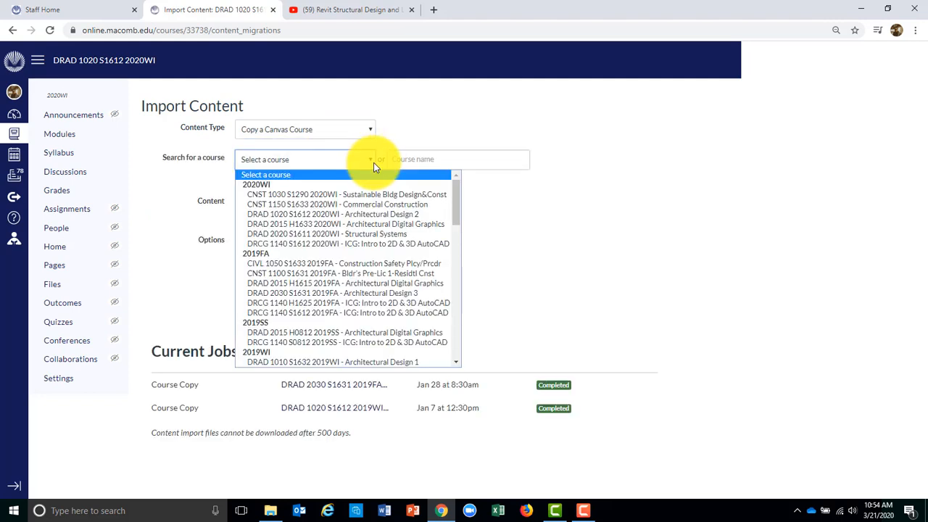
{"action": "left_click", "coordinate": [388, 232]}
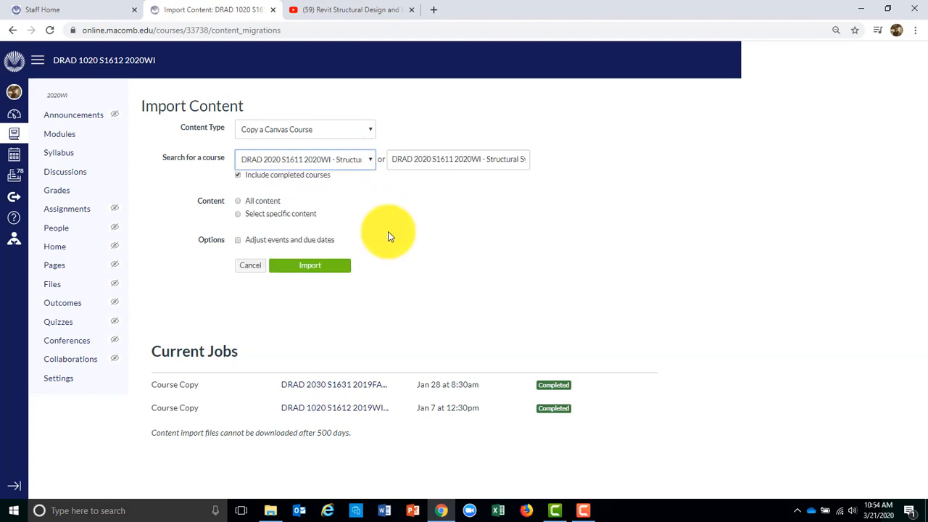
Select All content and run the import from the Structural Systems course
{"action": "left_click", "coordinate": [239, 203]}
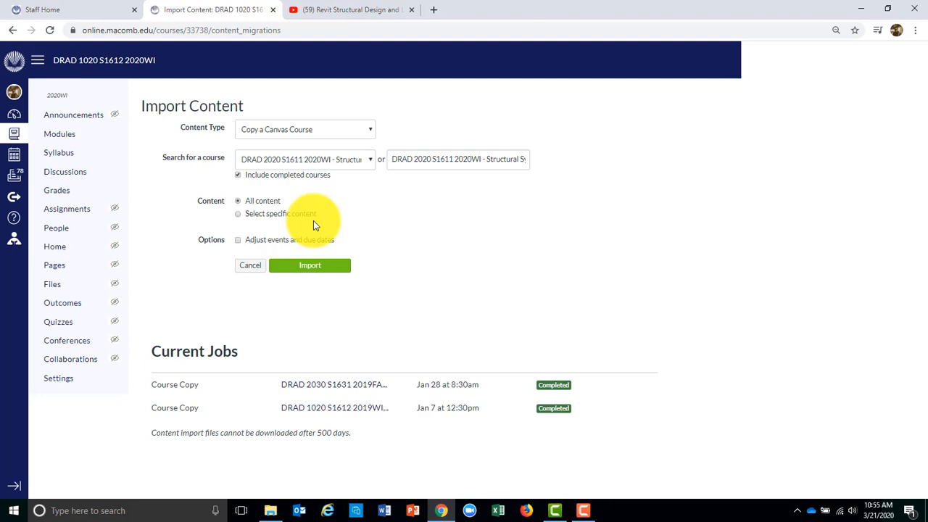
{"action": "left_click", "coordinate": [300, 267]}
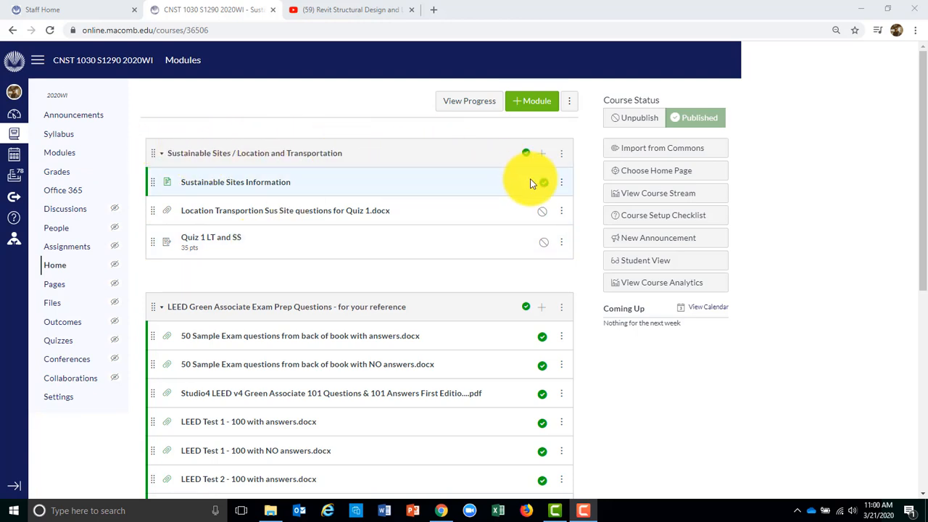
Indent Sustainable Sites Information, the Location Transportion questions file and Quiz 1 LT and SS one level
{"action": "left_click", "coordinate": [561, 187]}
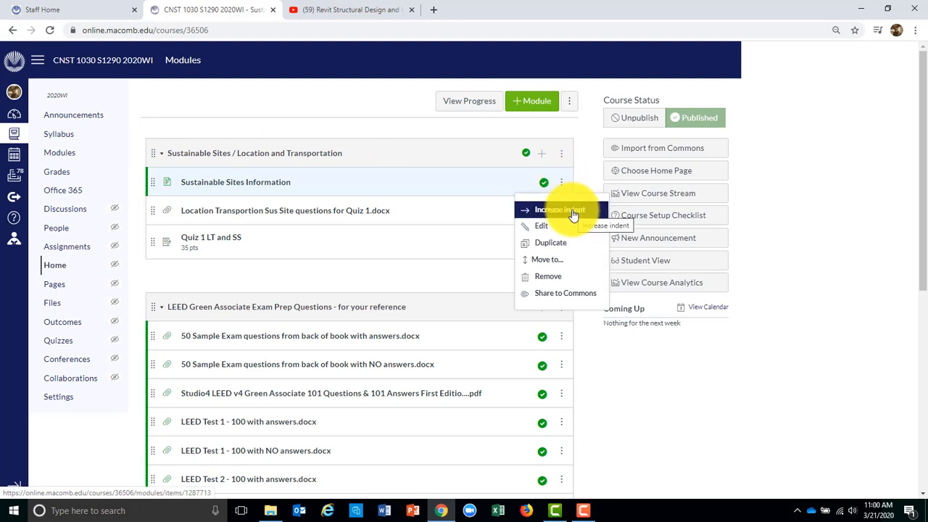
{"action": "left_click", "coordinate": [573, 213]}
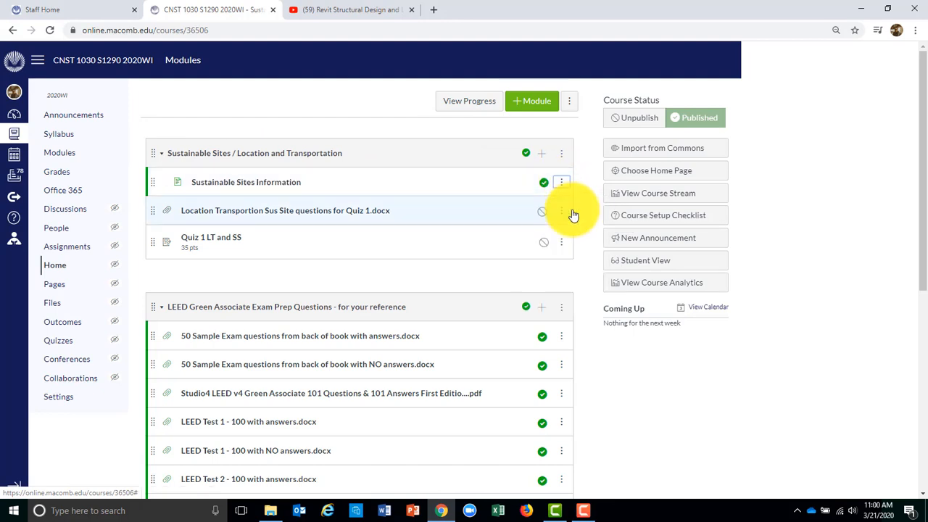
{"action": "left_click", "coordinate": [561, 212]}
{"action": "left_click", "coordinate": [565, 239]}
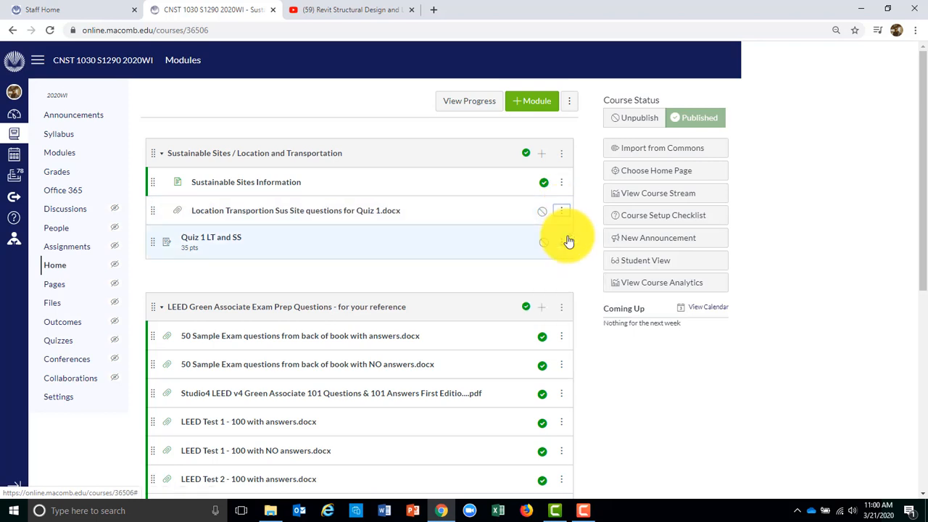
{"action": "left_click", "coordinate": [564, 247]}
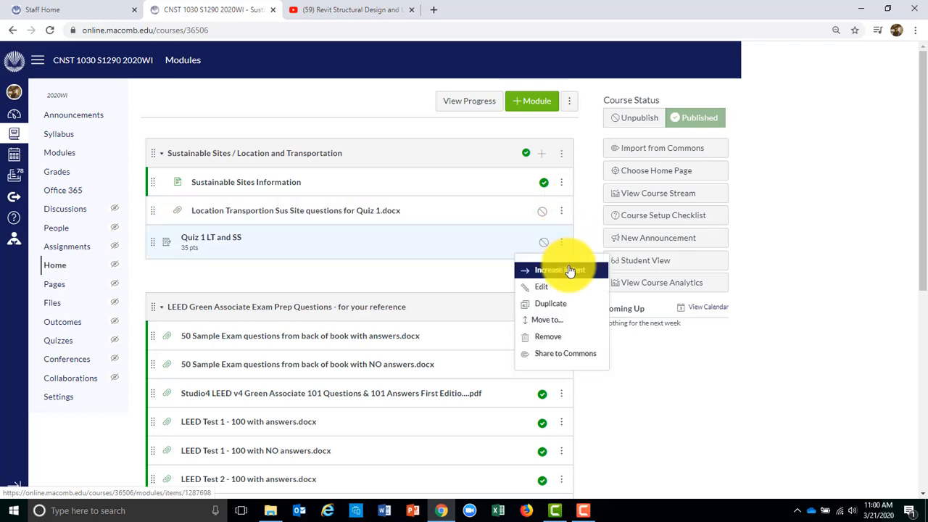
{"action": "left_click", "coordinate": [570, 270]}
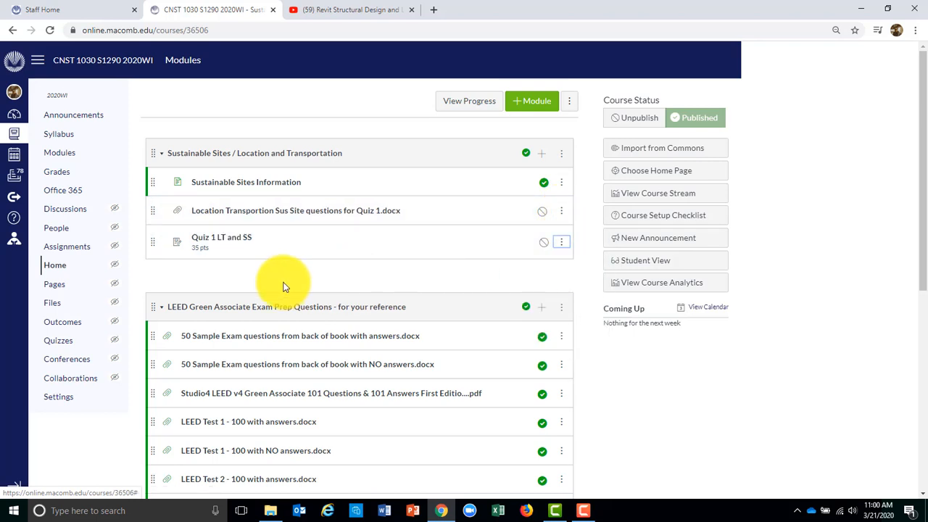
Indent those same three module items a second level
{"action": "left_click", "coordinate": [561, 182]}
{"action": "left_click", "coordinate": [569, 225]}
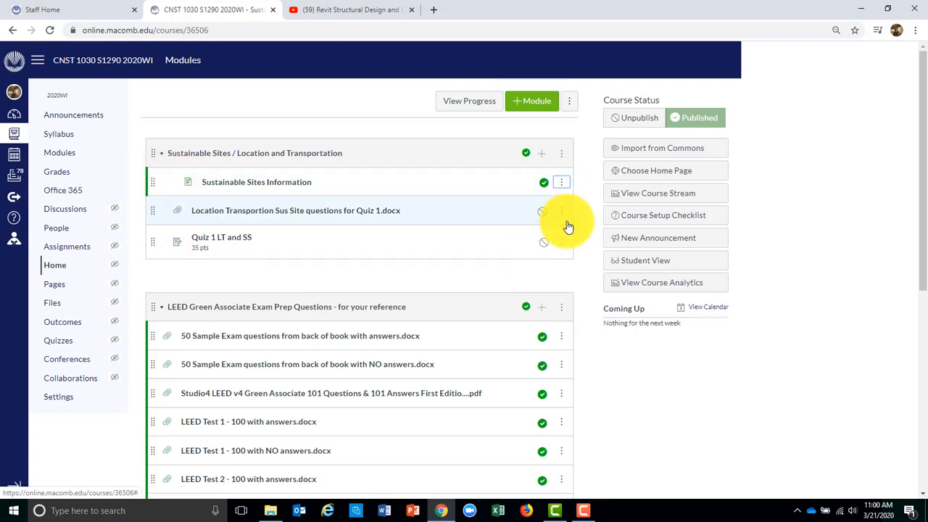
{"action": "left_click", "coordinate": [562, 211]}
{"action": "left_click", "coordinate": [564, 254]}
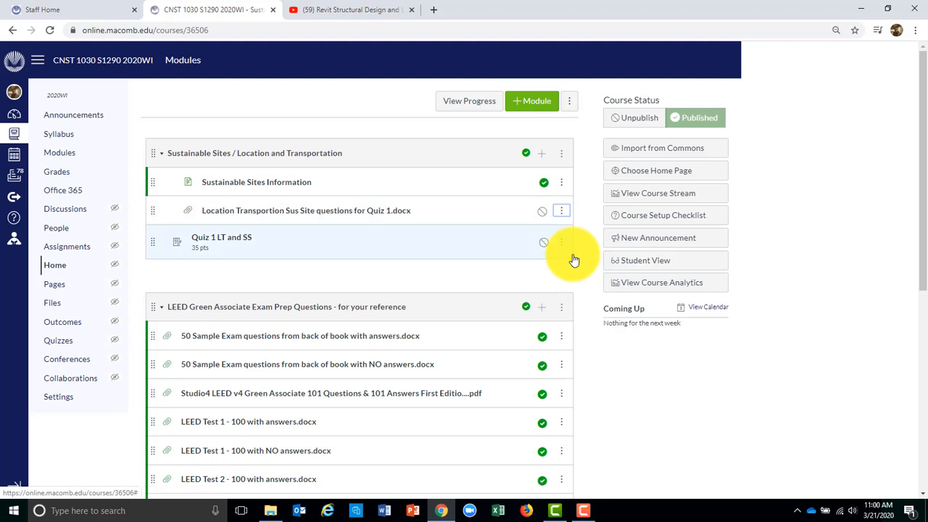
{"action": "left_click", "coordinate": [561, 242]}
{"action": "left_click", "coordinate": [567, 286]}
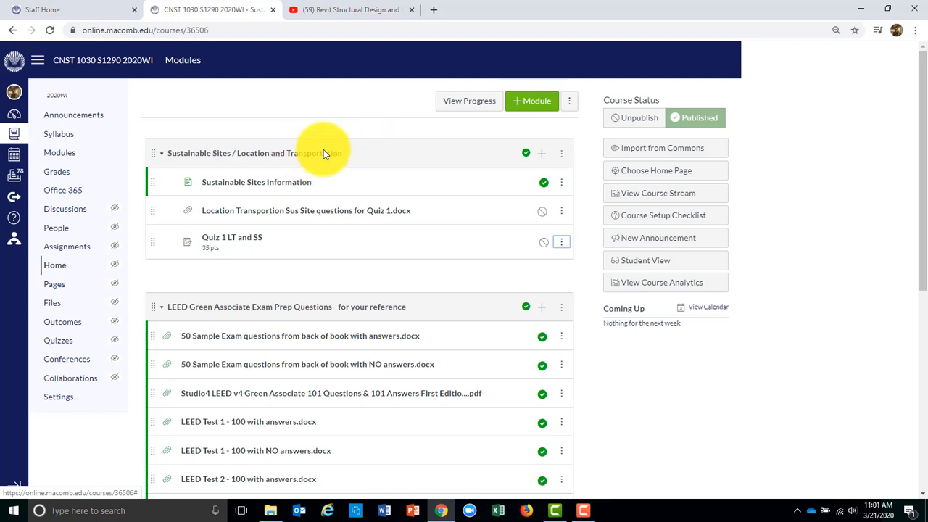
Open the Sustainable Sites module's Add Item dialog, view the item types, then cancel
{"action": "left_click", "coordinate": [543, 156]}
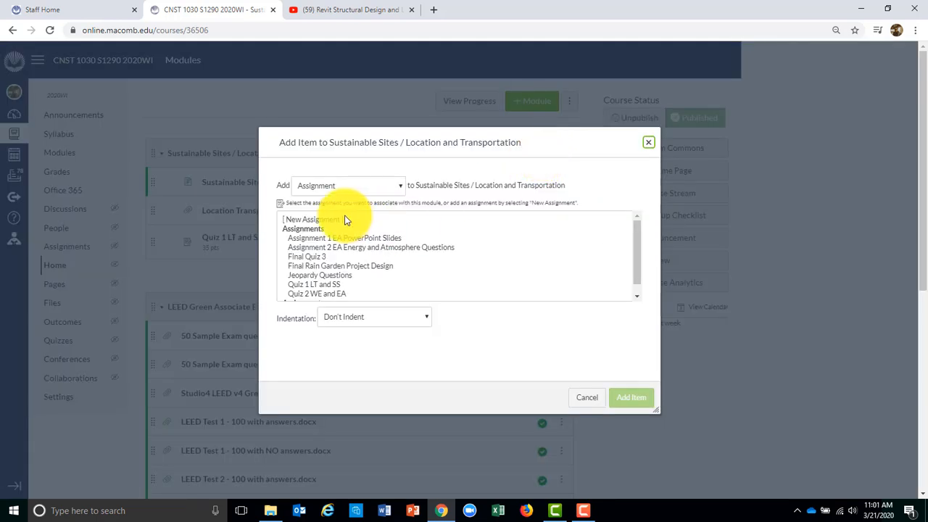
{"action": "left_click", "coordinate": [396, 186]}
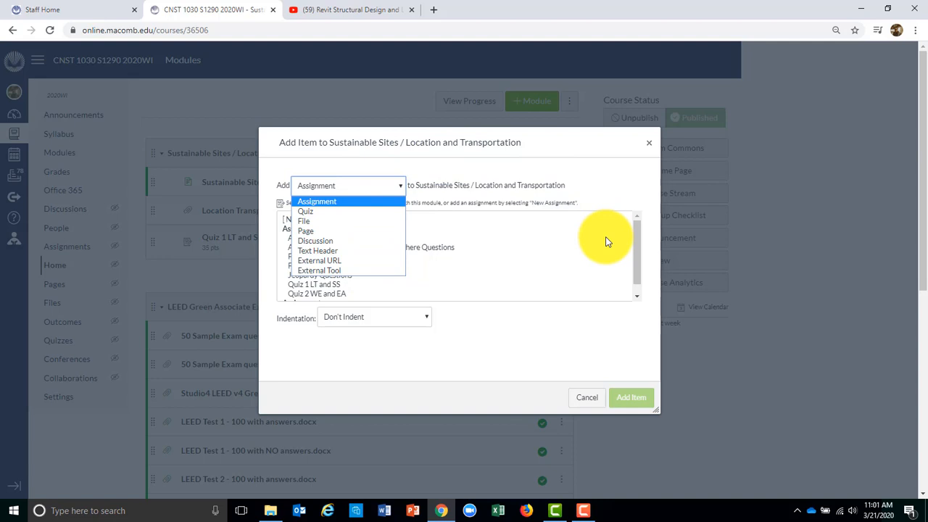
{"action": "left_click", "coordinate": [592, 398]}
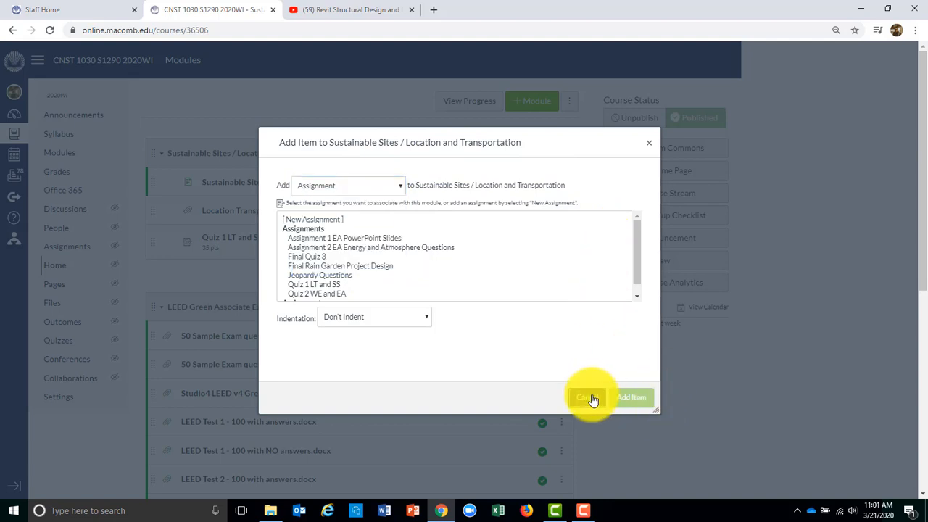
{"action": "left_click", "coordinate": [592, 399]}
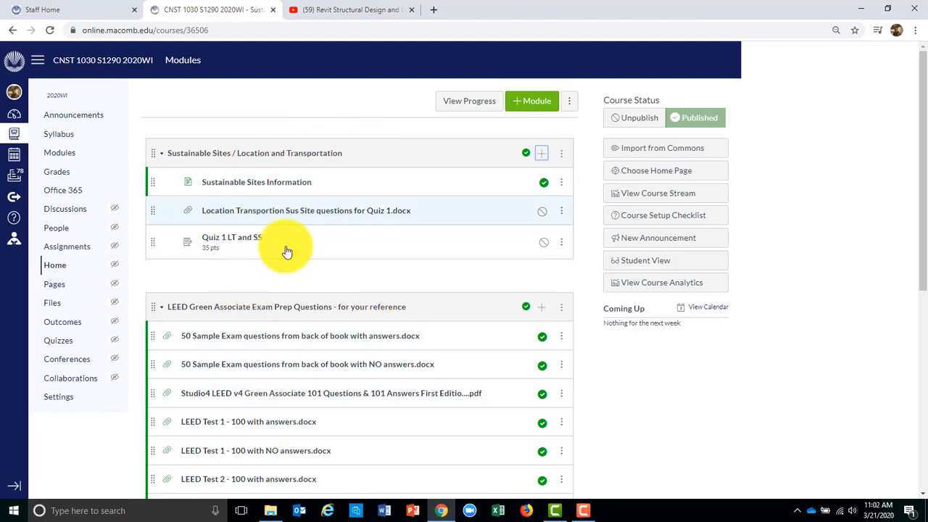
Go from the Modules page to the CNST 1030 Announcements page
{"action": "mouse_move", "coordinate": [923, 145]}
{"action": "left_mouse_down"}
{"action": "mouse_move", "coordinate": [917, 234]}
{"action": "mouse_move", "coordinate": [917, 137]}
{"action": "left_mouse_up"}
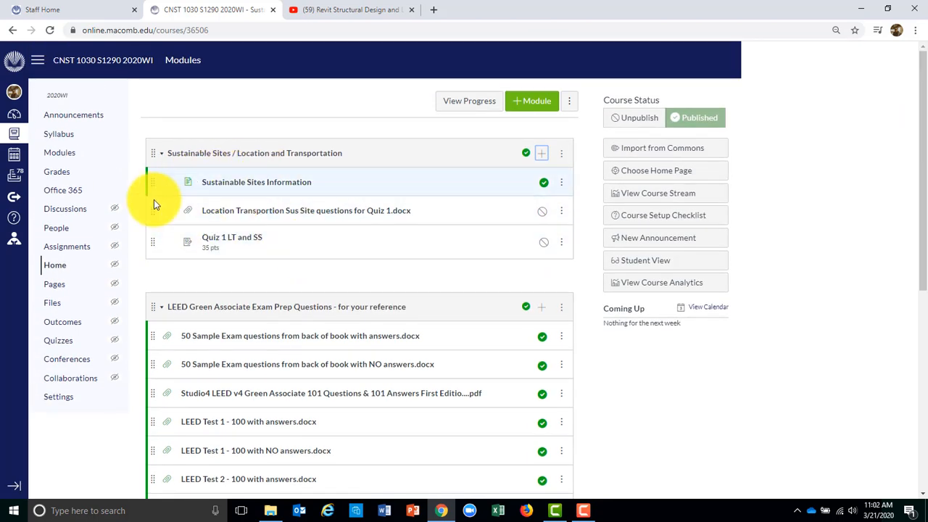
{"action": "left_click", "coordinate": [96, 116]}
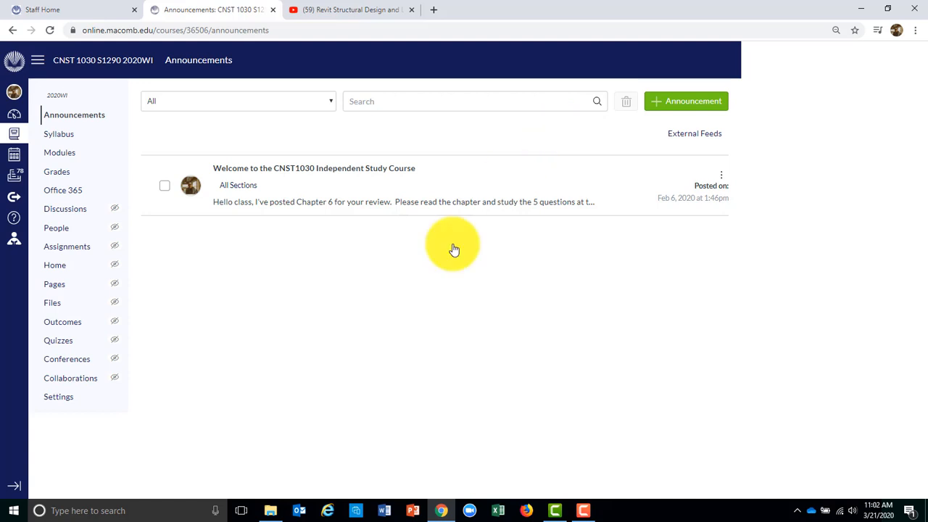
Put the CNST 1030 syllabus in edit mode with the cursor after the linked file name
{"action": "left_click", "coordinate": [54, 133]}
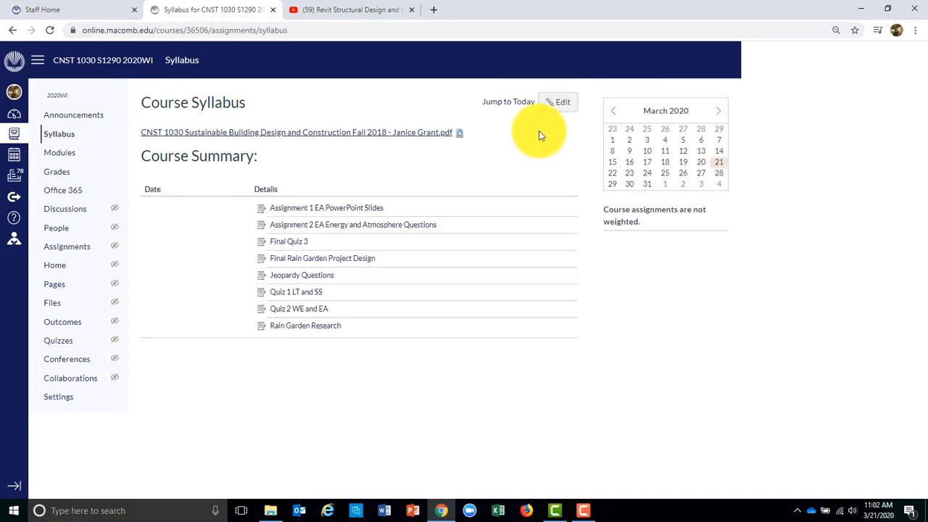
{"action": "left_click", "coordinate": [563, 104]}
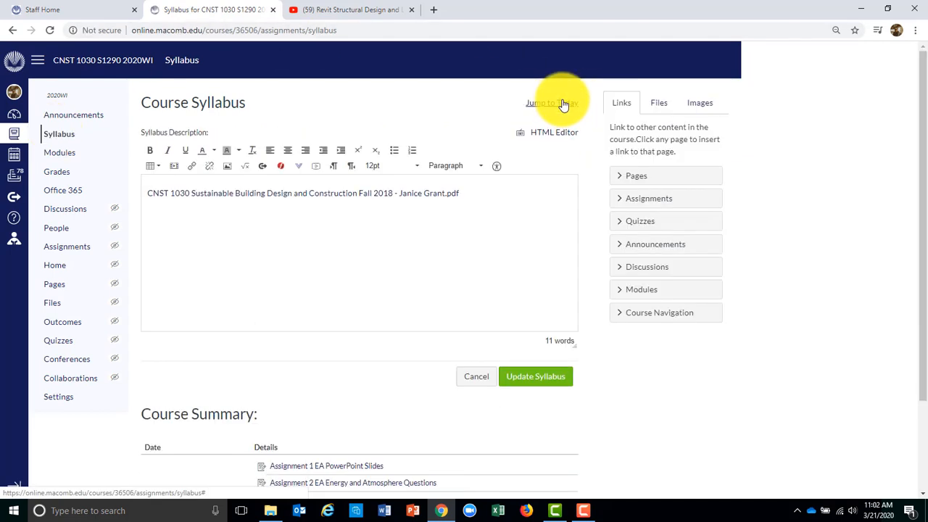
{"action": "left_click", "coordinate": [404, 224]}
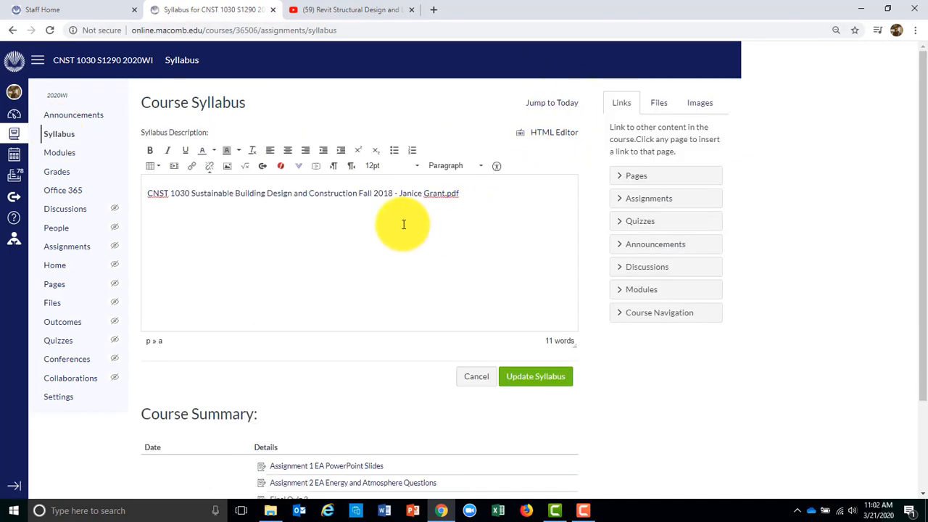
{"action": "left_click", "coordinate": [485, 200]}
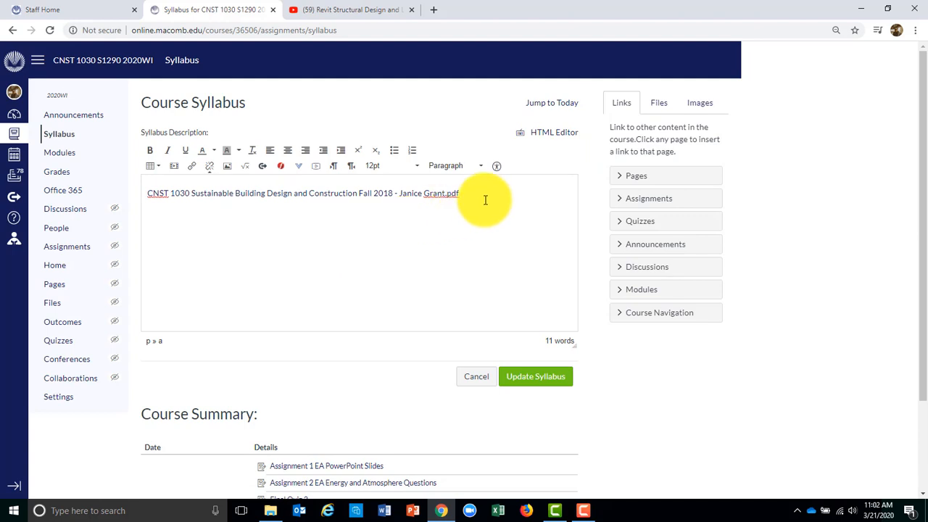
Show the course files in the editor sidebar and browse the list
{"action": "left_click", "coordinate": [660, 105]}
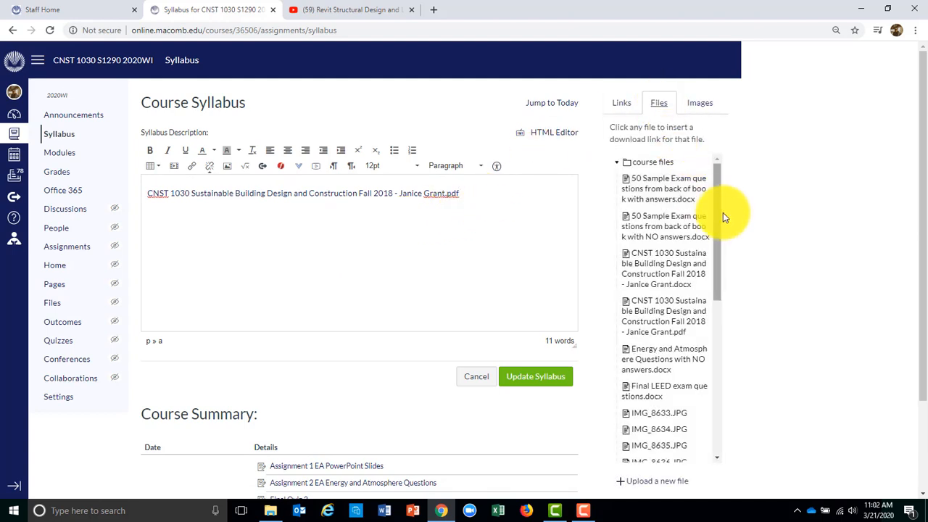
{"action": "scroll", "coordinate": [722, 221], "scroll_direction": "down", "scroll_amount": 3}
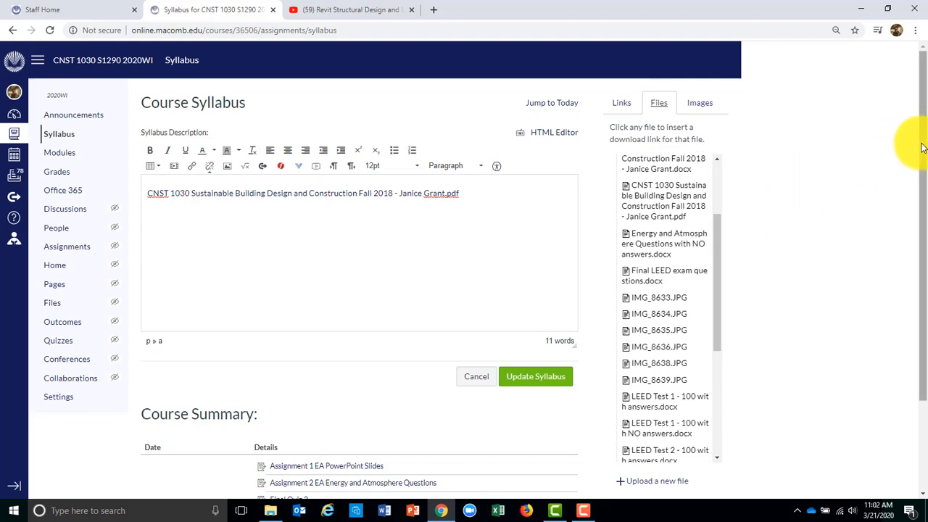
{"action": "left_click_drag", "start_coordinate": [921, 147], "coordinate": [915, 259]}
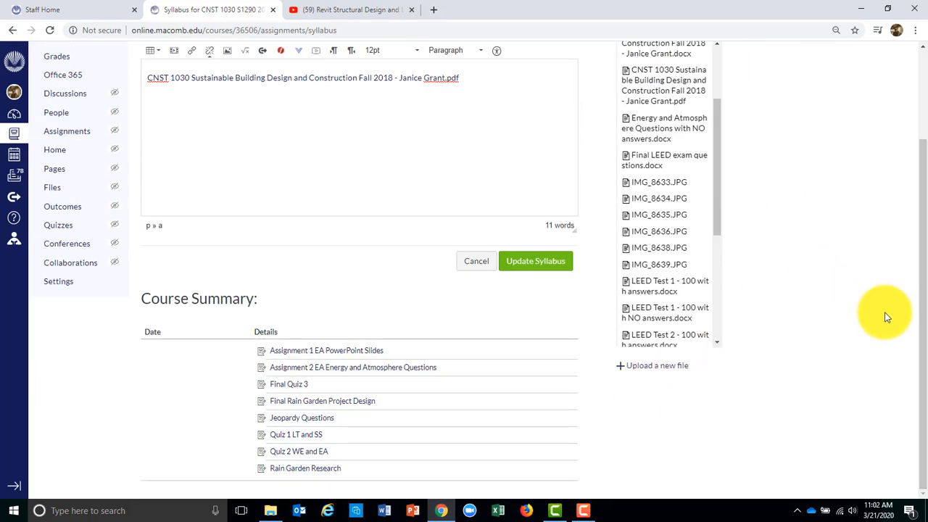
{"action": "left_click_drag", "start_coordinate": [921, 356], "coordinate": [925, 206]}
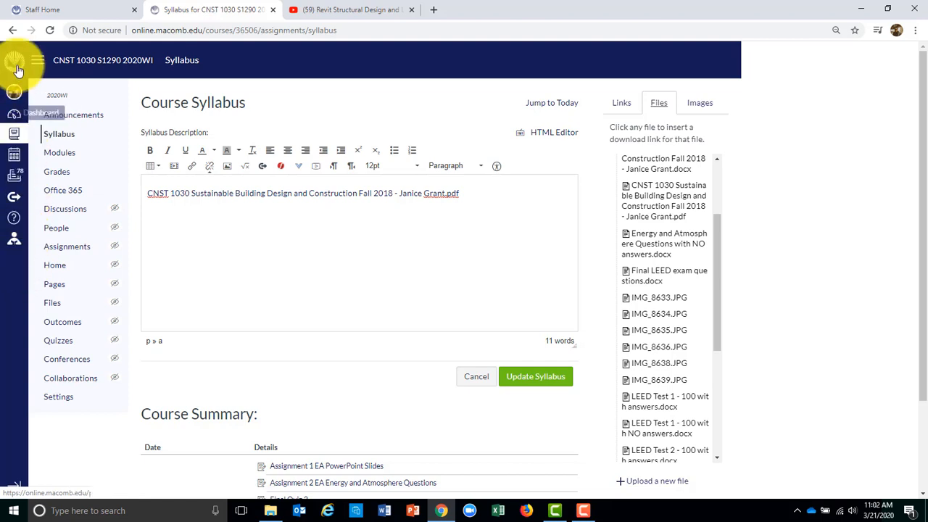
Open a blank Compose Message window from the Inbox
{"action": "left_click", "coordinate": [15, 179]}
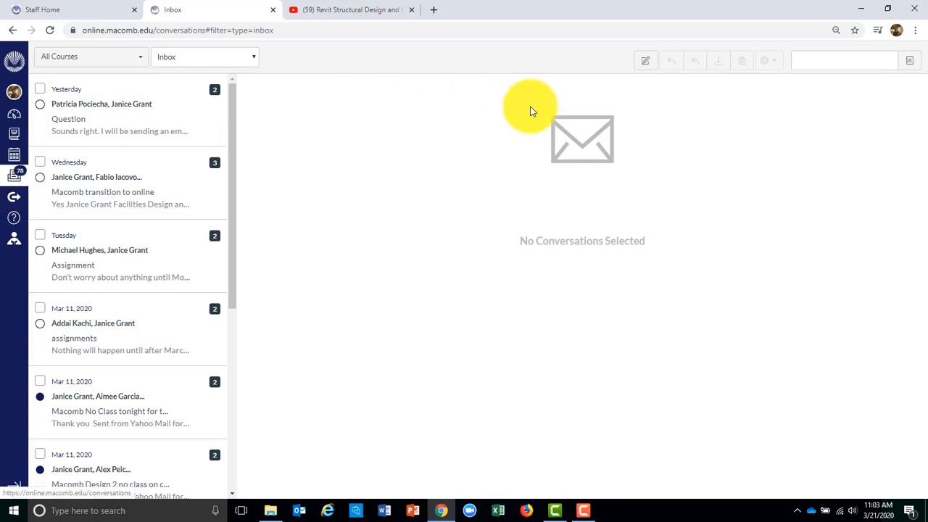
{"action": "left_click", "coordinate": [652, 64]}
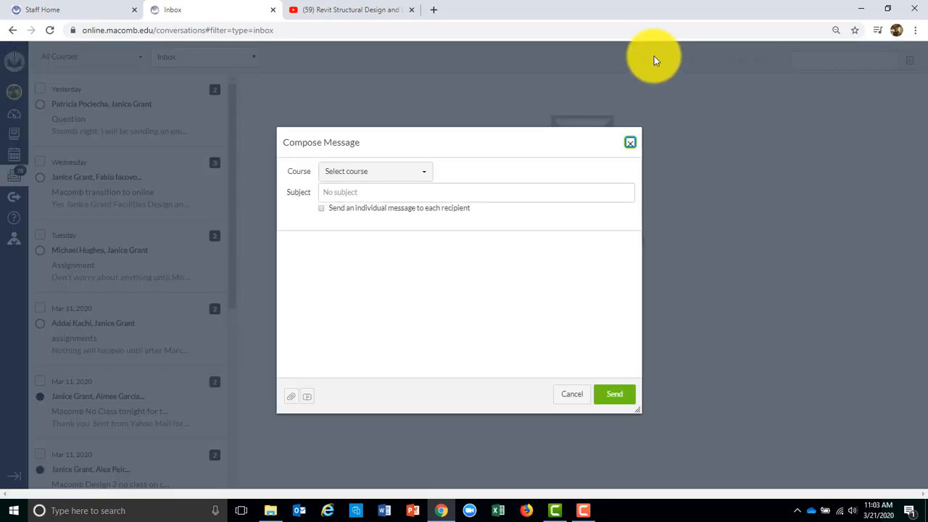
Address a new message to All students in the Architectural Design 2 favorite course
{"action": "left_click", "coordinate": [426, 175]}
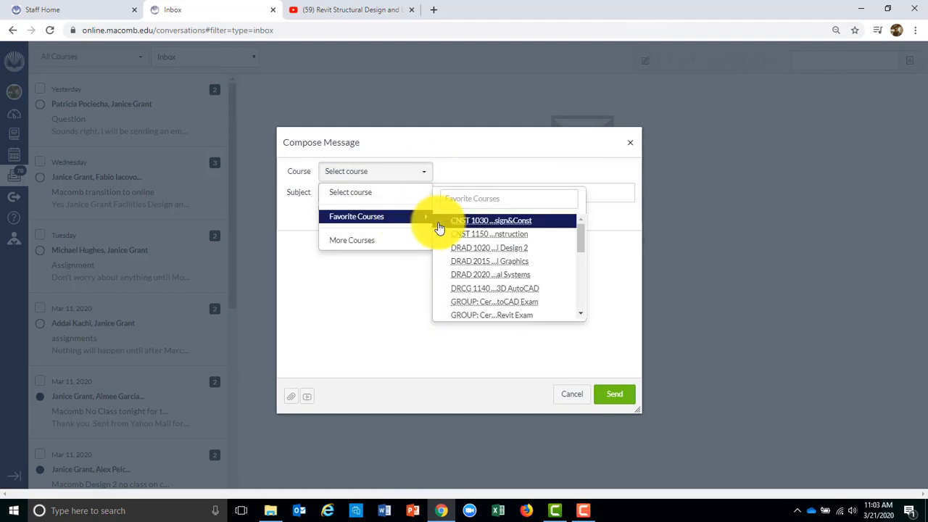
{"action": "mouse_move", "coordinate": [383, 214]}
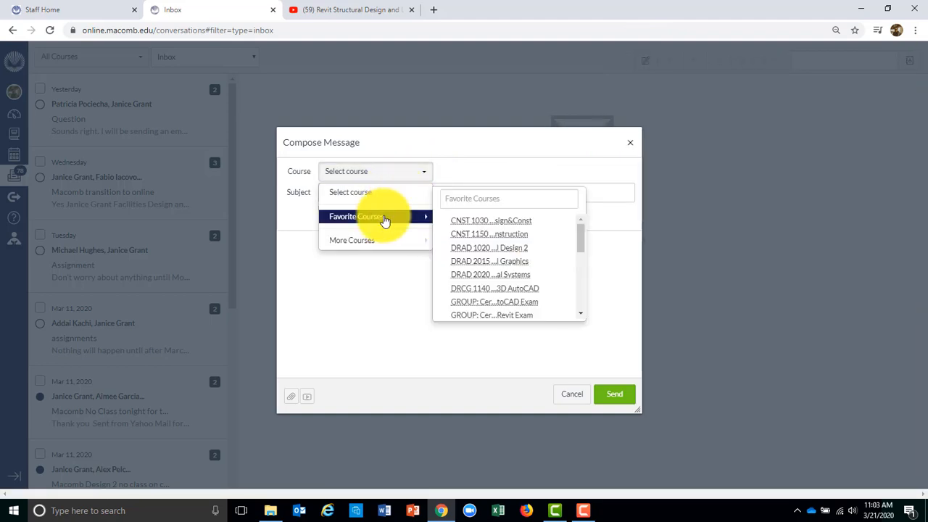
{"action": "left_click", "coordinate": [410, 220]}
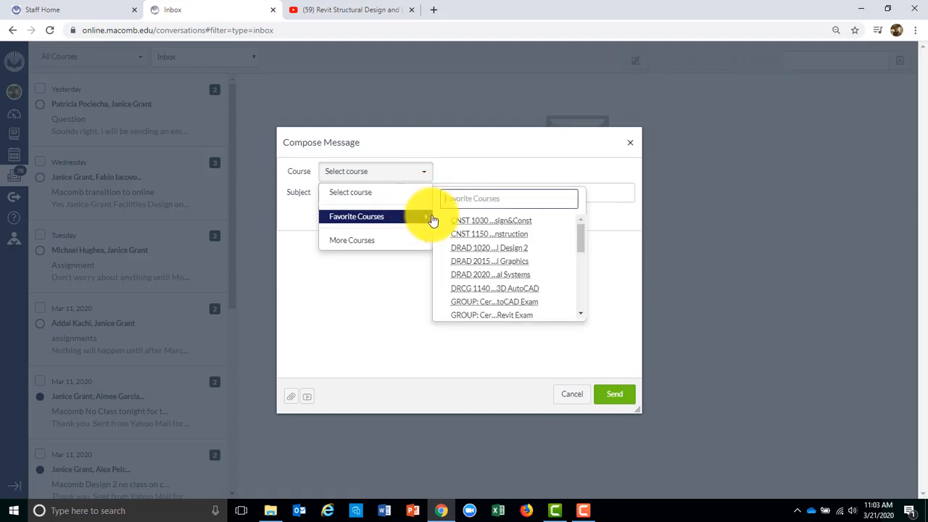
{"action": "left_click", "coordinate": [540, 250]}
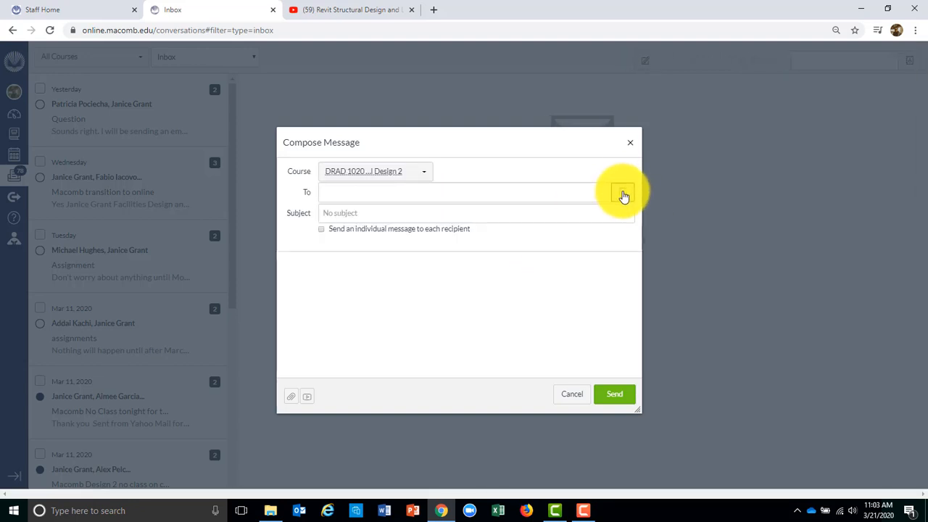
{"action": "left_click", "coordinate": [624, 196]}
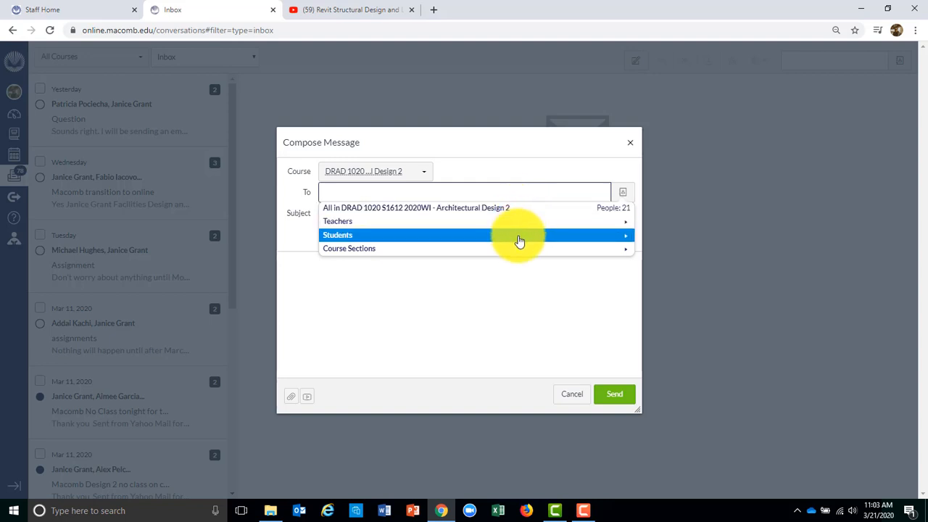
{"action": "left_click", "coordinate": [518, 241]}
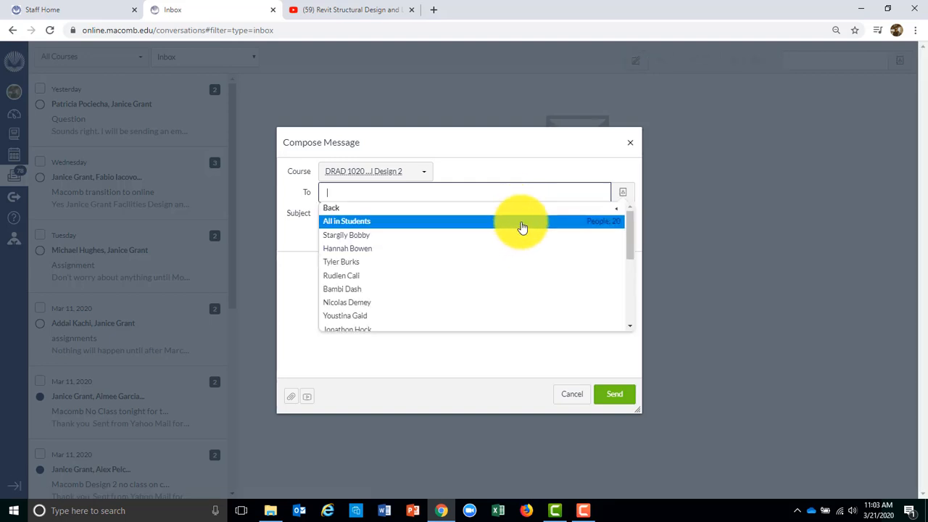
{"action": "left_click", "coordinate": [522, 221]}
Enter 'jeoij' as the subject, then cancel the message without sending
{"action": "left_click", "coordinate": [374, 215]}
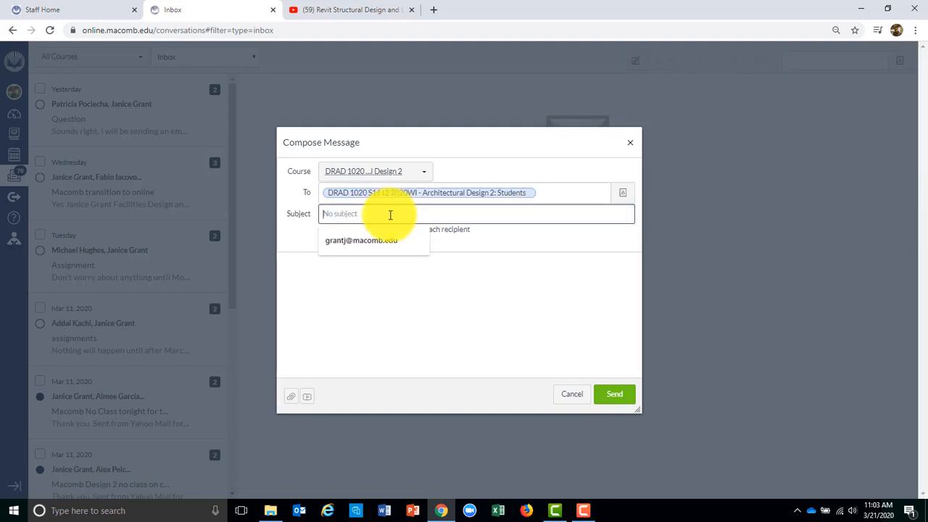
{"action": "type", "text": "jeoij"}
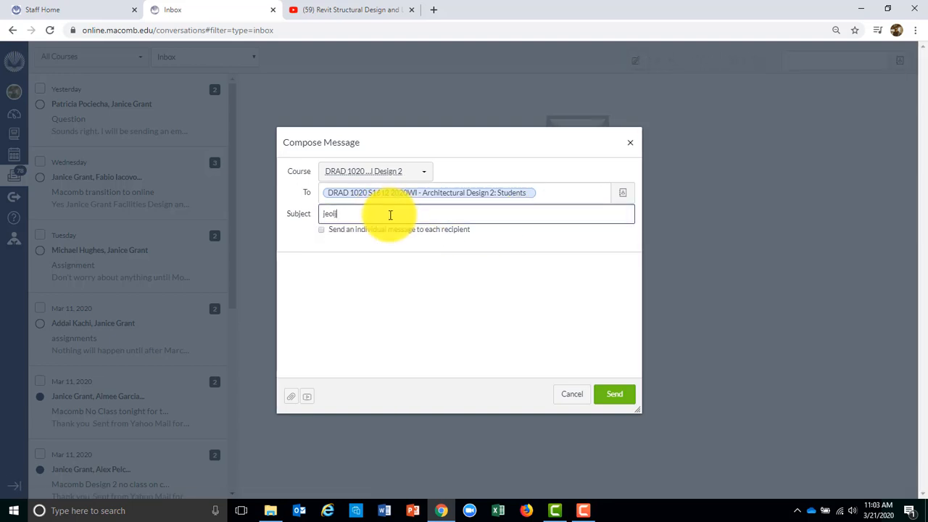
{"action": "left_click", "coordinate": [325, 268]}
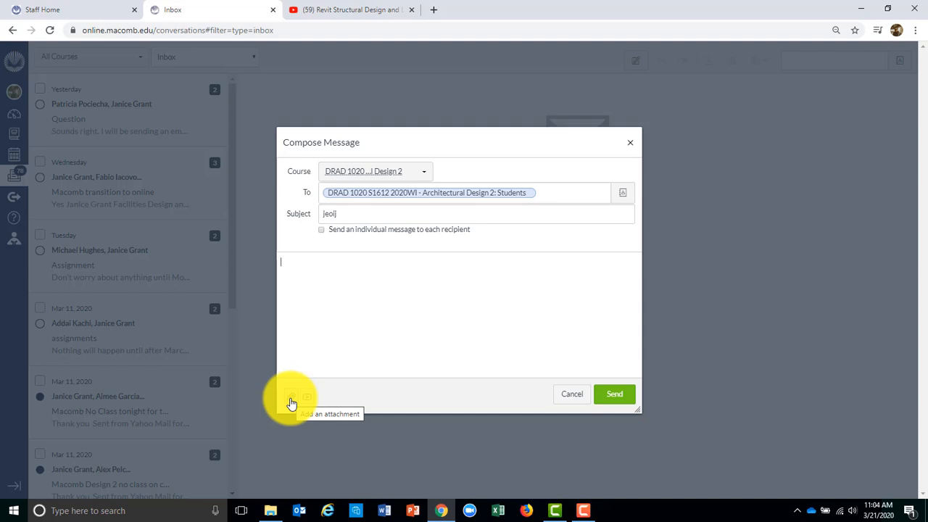
{"action": "left_click", "coordinate": [572, 393]}
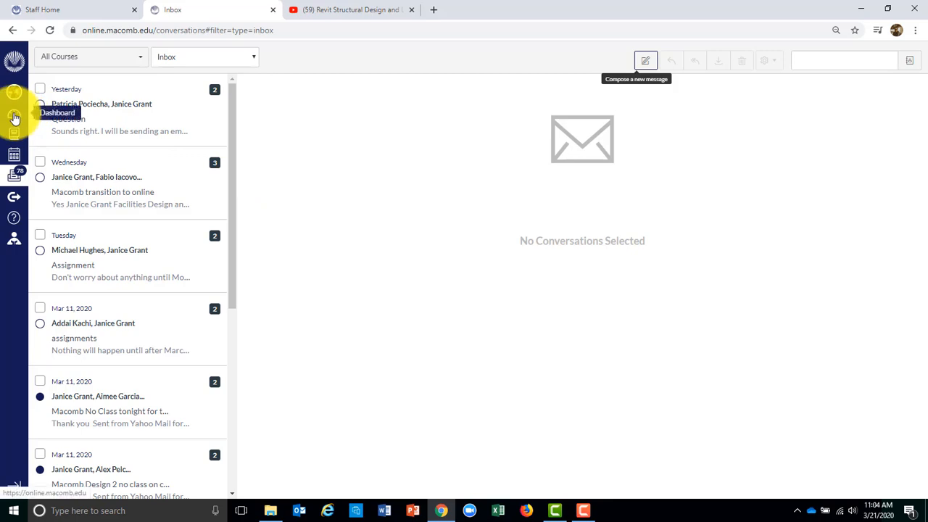
Show the Courses list from the global navigation, then stop the screen recording
{"action": "left_click", "coordinate": [17, 134]}
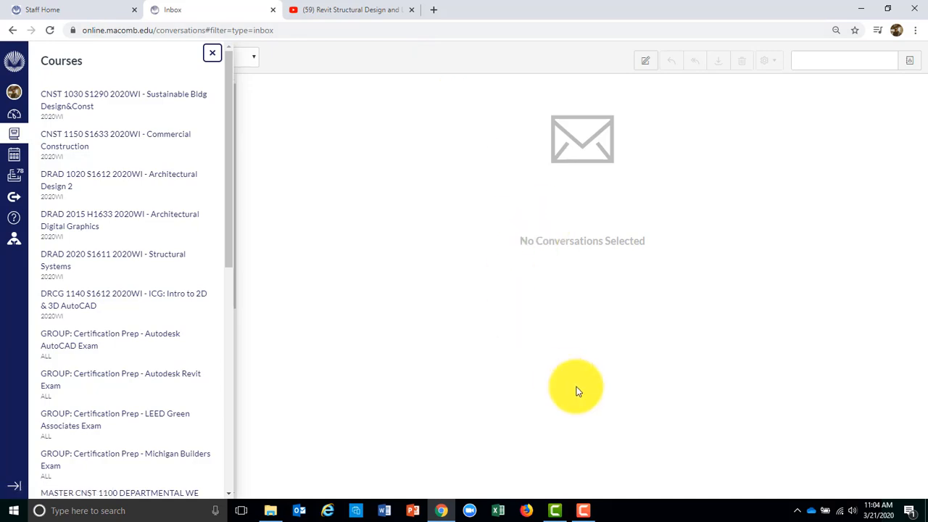
{"action": "left_click", "coordinate": [583, 510]}
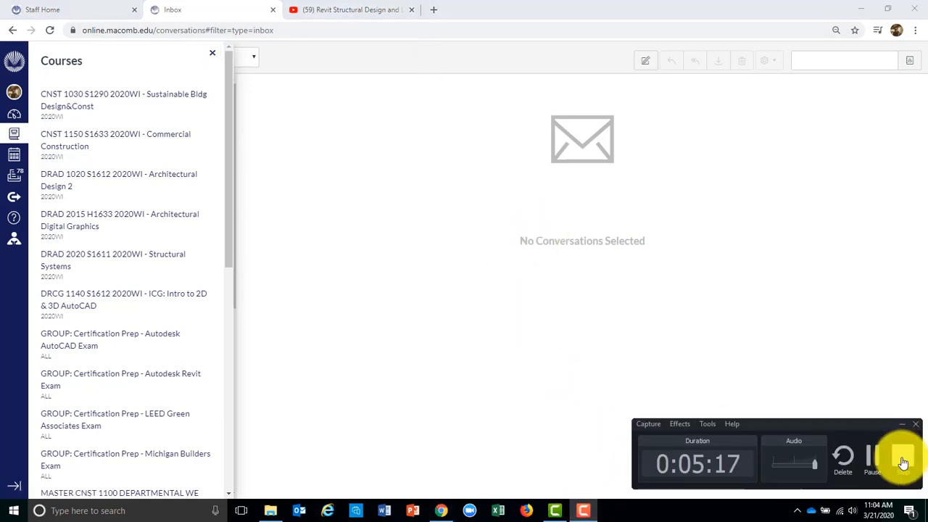
{"action": "left_click", "coordinate": [902, 456]}
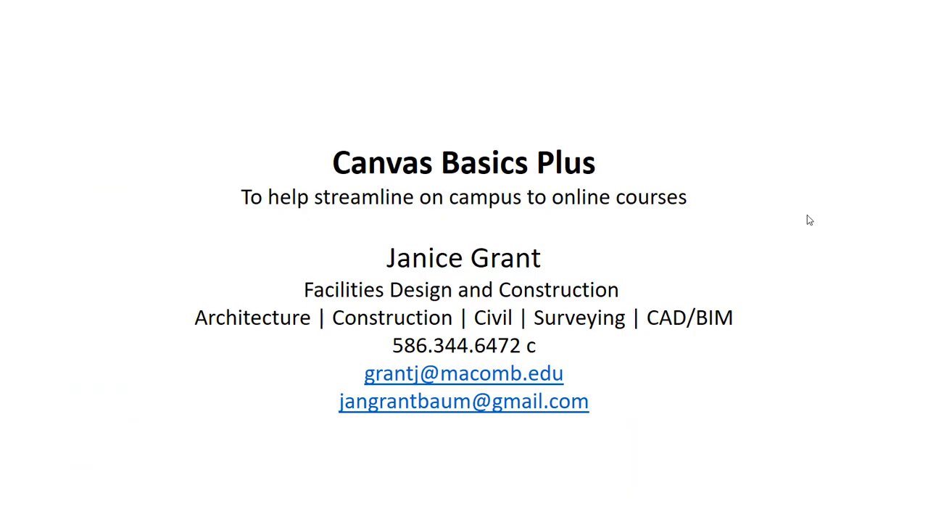